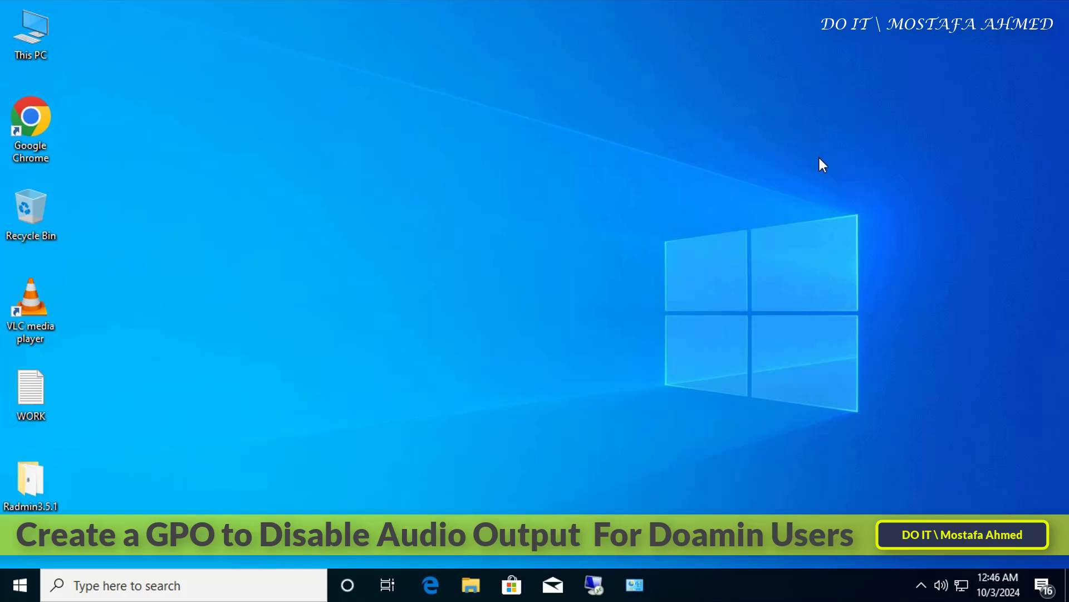
Lower the tray volume to about 43, then select High Definition Audio Device under sound controllers.
{"action": "left_click", "coordinate": [941, 586]}
{"action": "left_click_drag", "start_coordinate": [990, 546], "coordinate": [908, 539]}
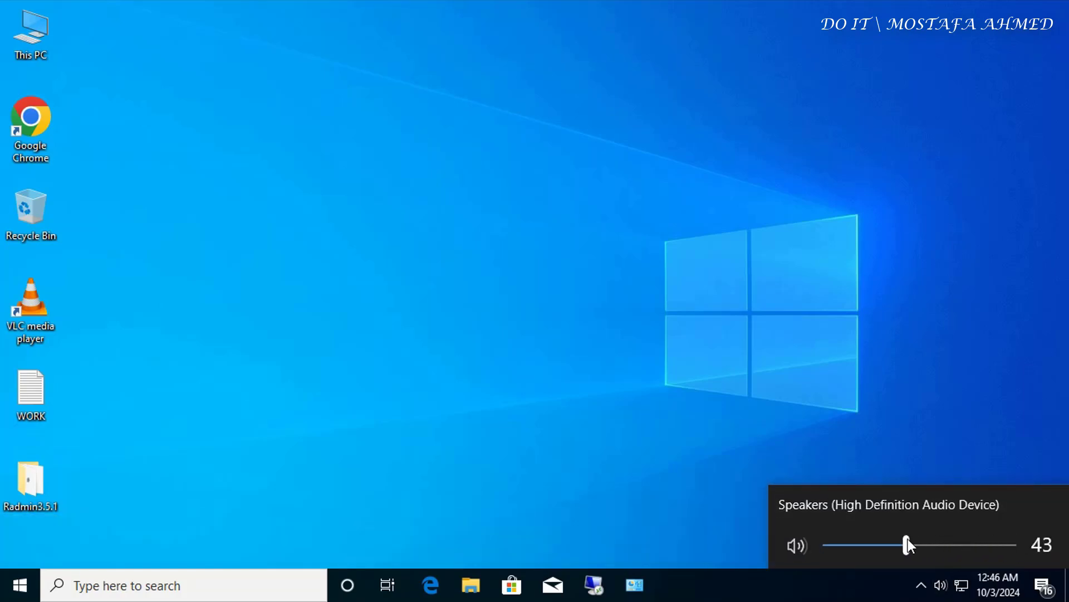
{"action": "mouse_move", "coordinate": [1012, 554]}
{"action": "left_mouse_down"}
{"action": "mouse_move", "coordinate": [869, 544]}
{"action": "mouse_move", "coordinate": [1015, 543]}
{"action": "left_mouse_up"}
{"action": "left_click", "coordinate": [958, 363]}
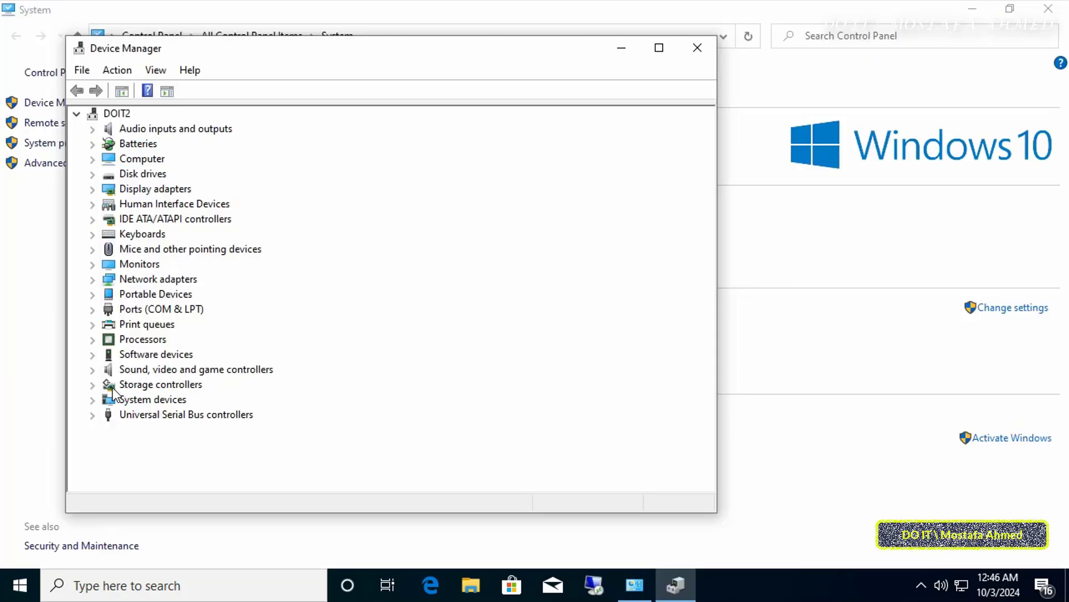
{"action": "left_click", "coordinate": [93, 370]}
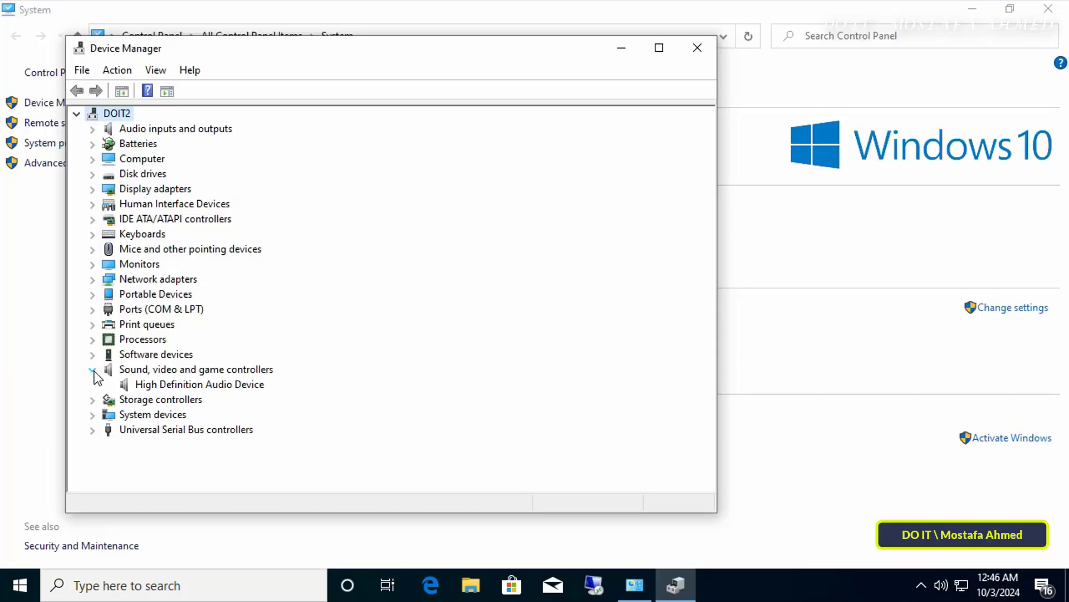
{"action": "left_click", "coordinate": [161, 389]}
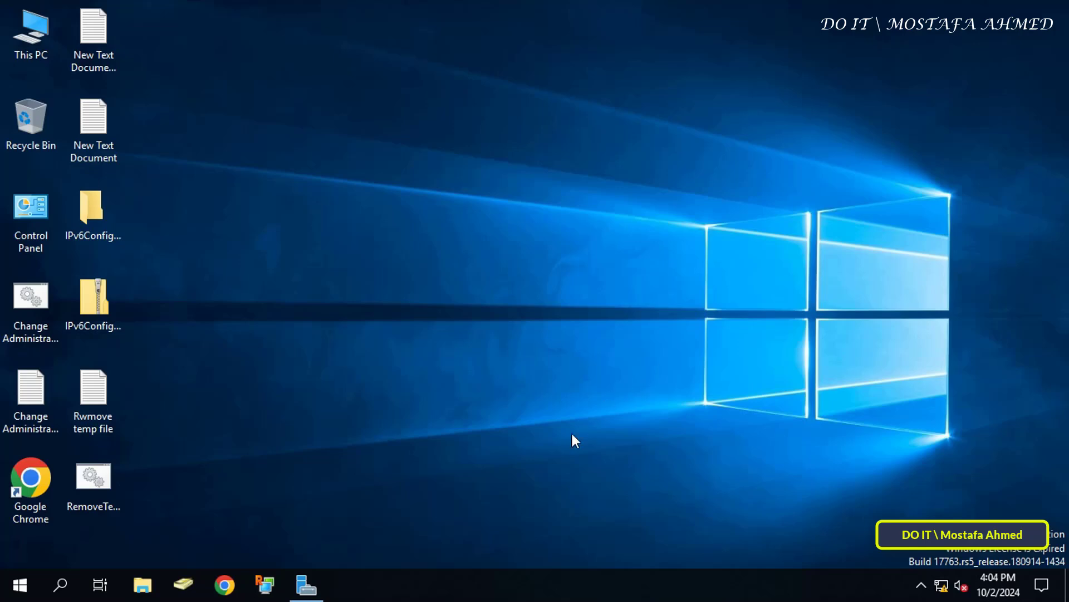
Launch Group Policy Management from Server Manager's Tools menu.
{"action": "left_click", "coordinate": [315, 583]}
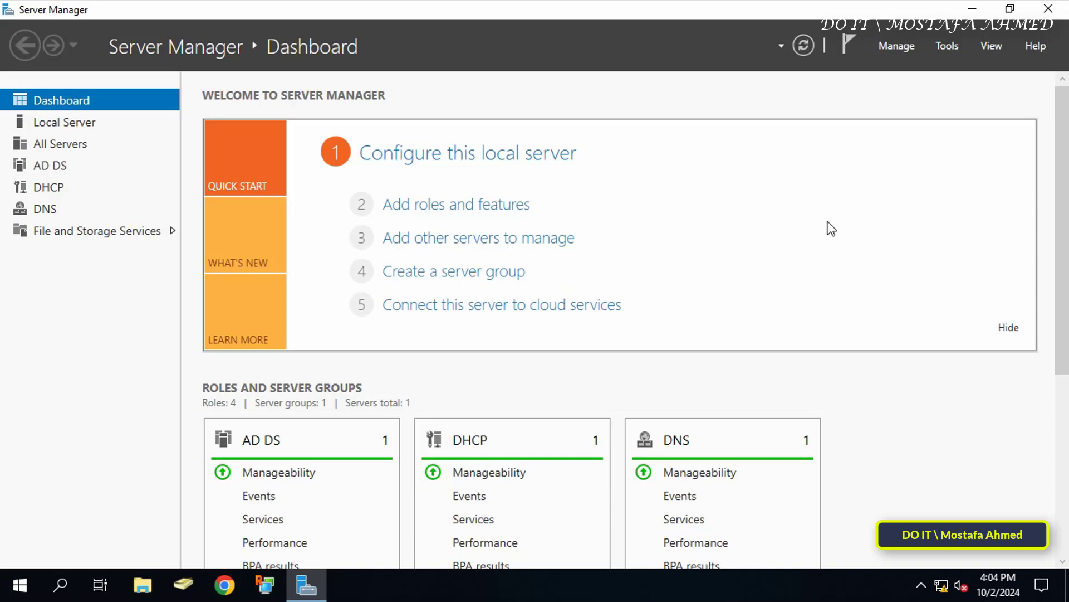
{"action": "left_click", "coordinate": [946, 49]}
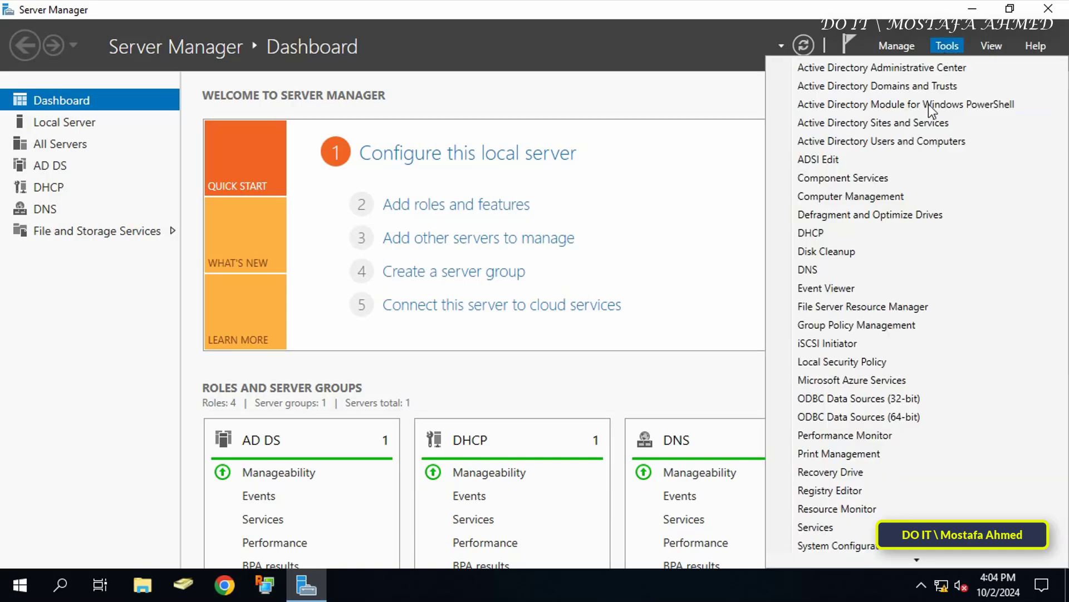
{"action": "left_click", "coordinate": [875, 326]}
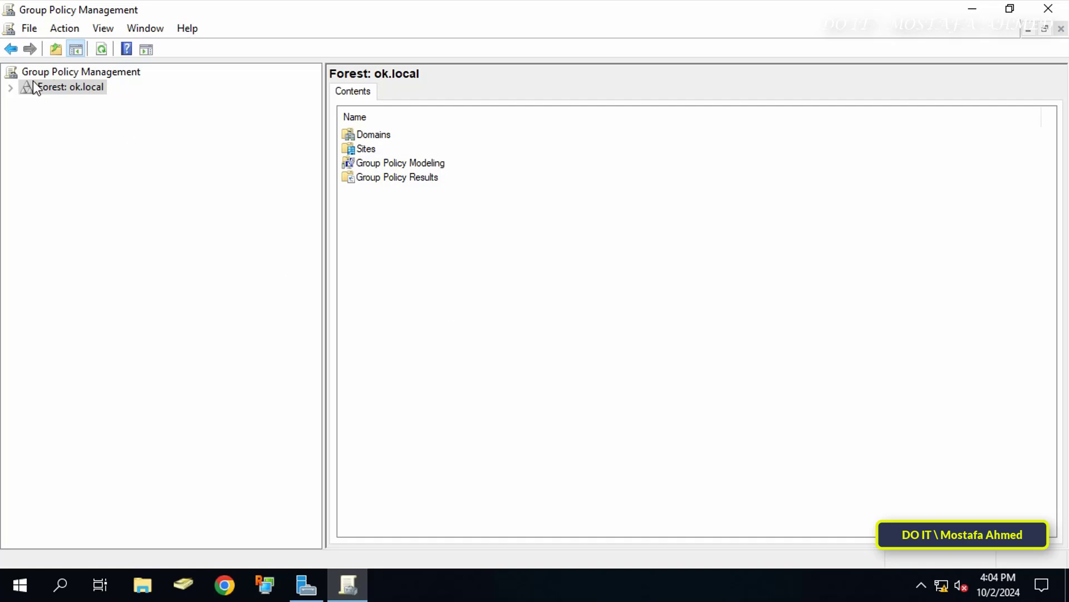
Create a GPO named 'Disable Sound Output' linked to the test OU in ok.local.
{"action": "left_click", "coordinate": [11, 88]}
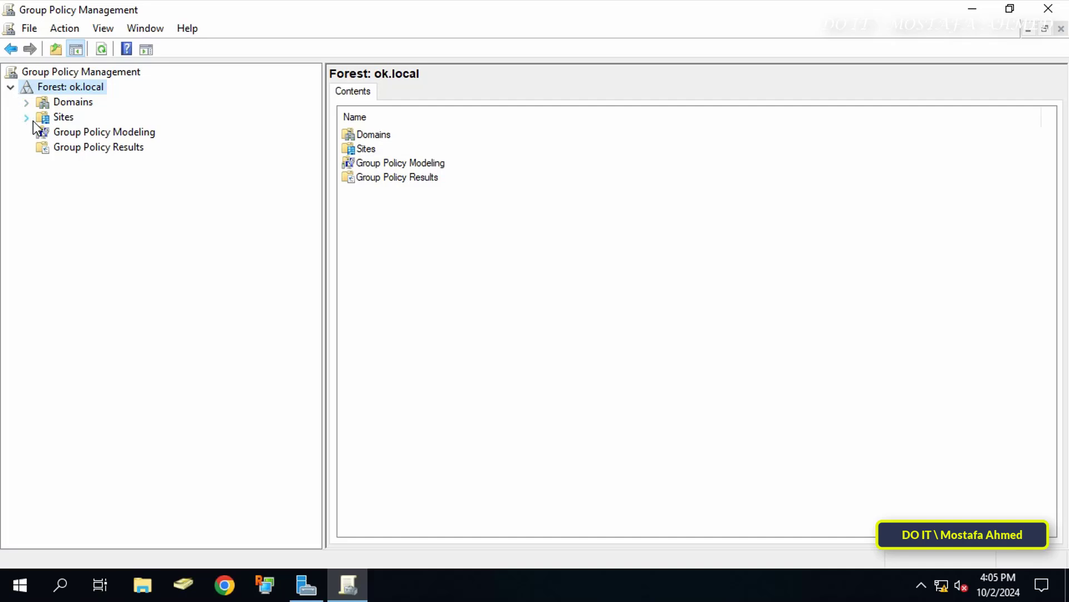
{"action": "left_click", "coordinate": [27, 103]}
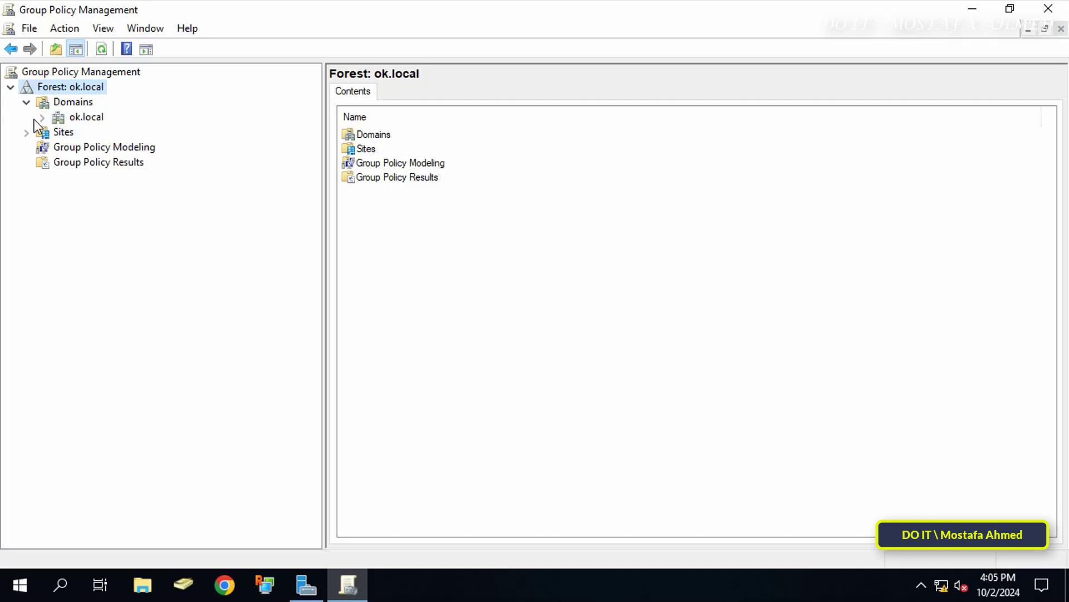
{"action": "left_click", "coordinate": [42, 118]}
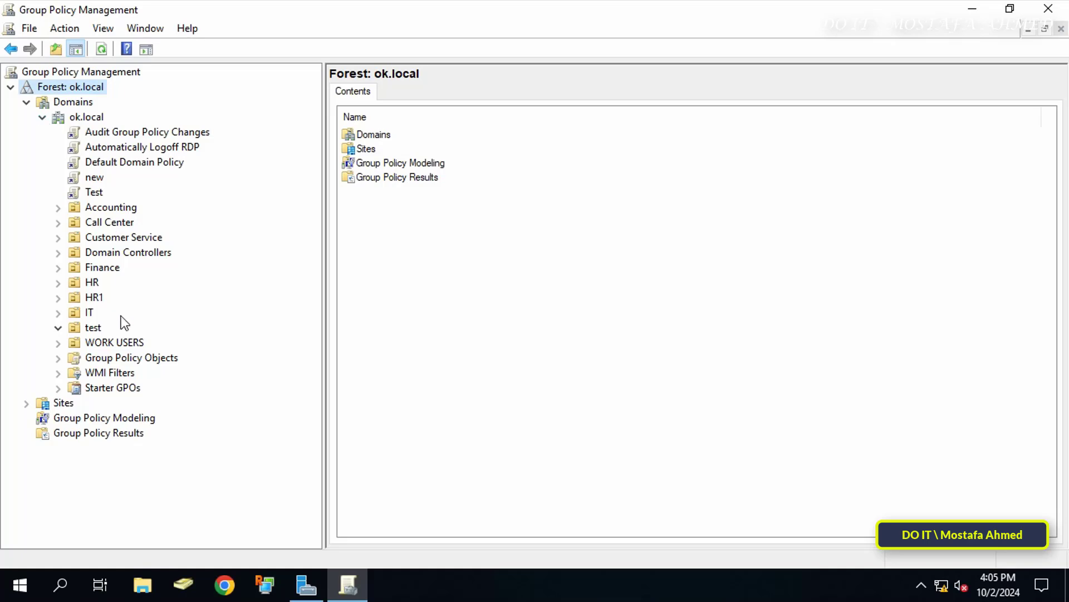
{"action": "right_click", "coordinate": [91, 326]}
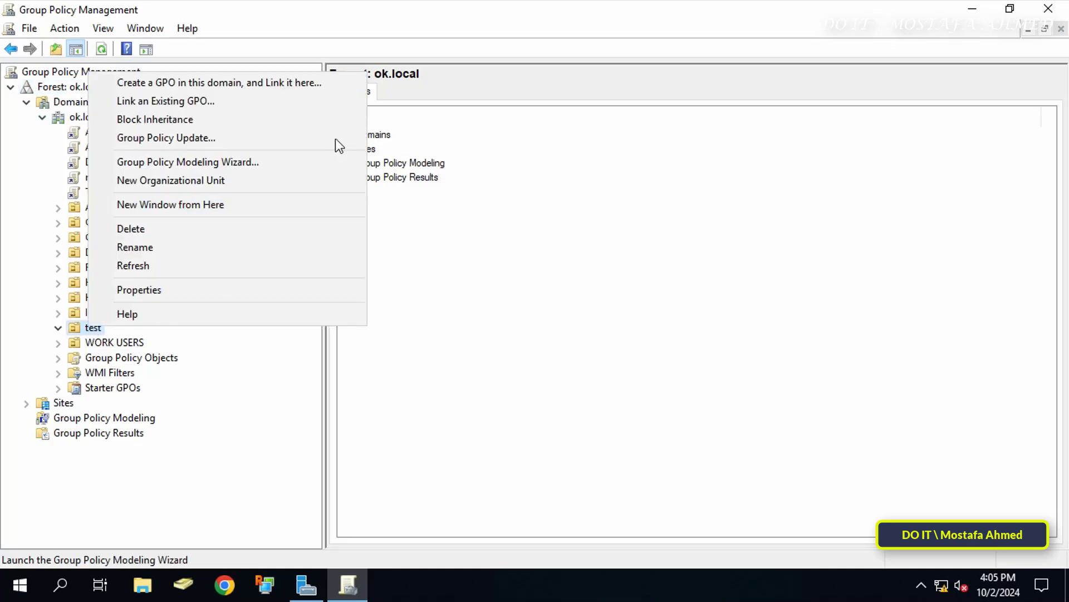
{"action": "left_click", "coordinate": [338, 89]}
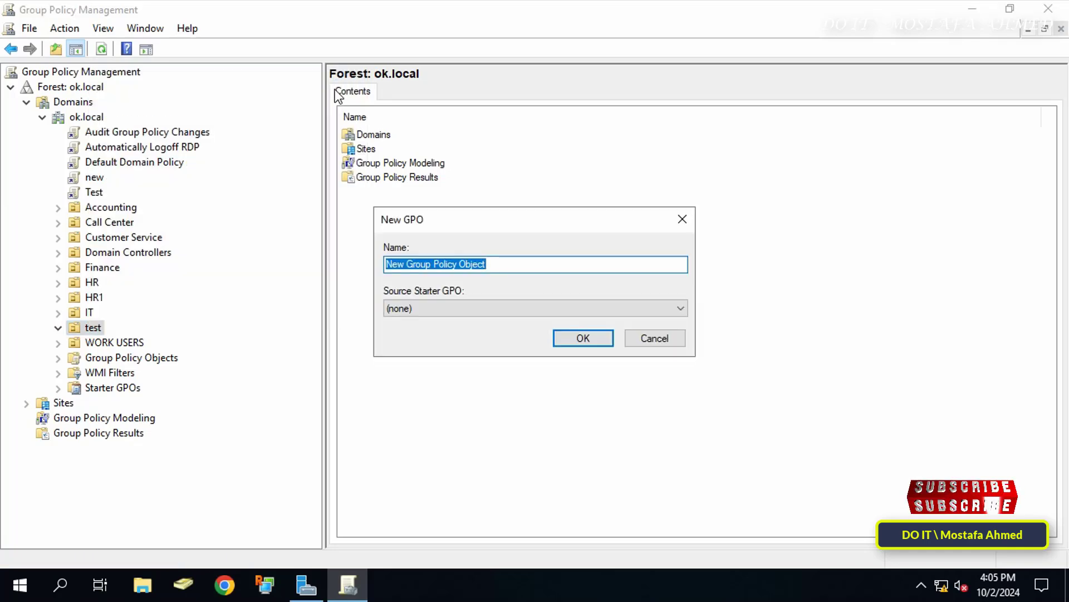
{"action": "key", "text": "BackSpace"}
{"action": "type", "text": "FD"}
{"action": "key", "text": "BackSpace"}
{"action": "key", "text": "BackSpace"}
{"action": "type", "text": "Disabl"}
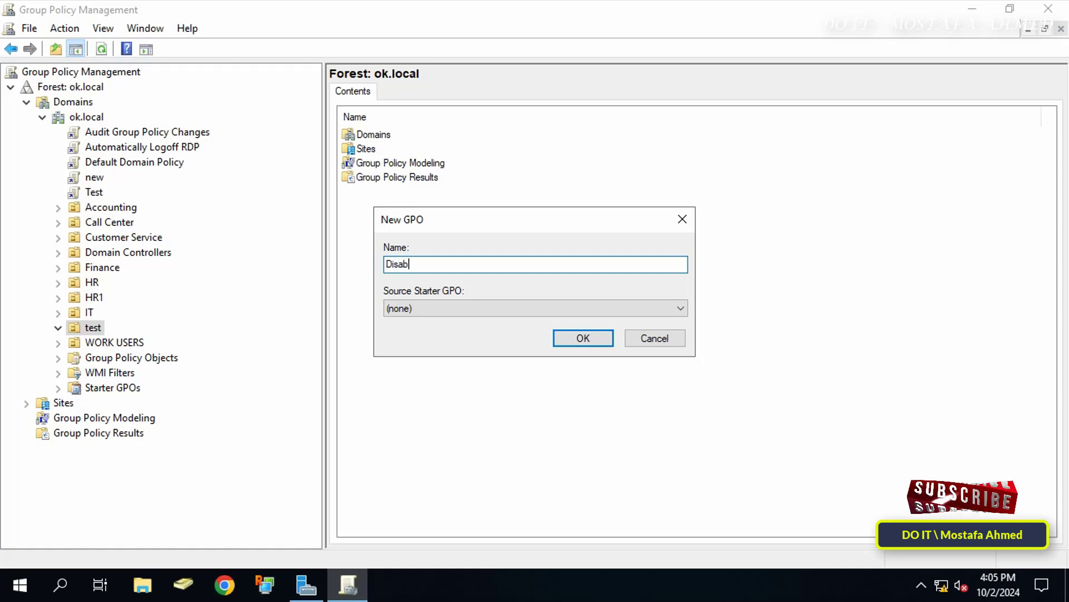
{"action": "type", "text": "e Sound Outpu"}
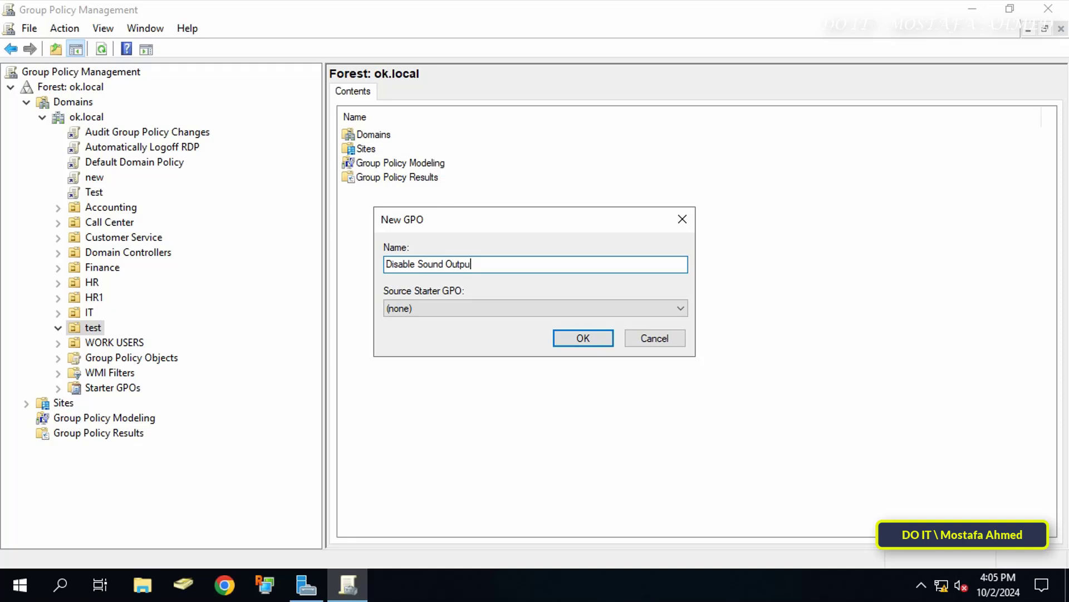
{"action": "type", "text": "t"}
{"action": "key", "text": "Return"}
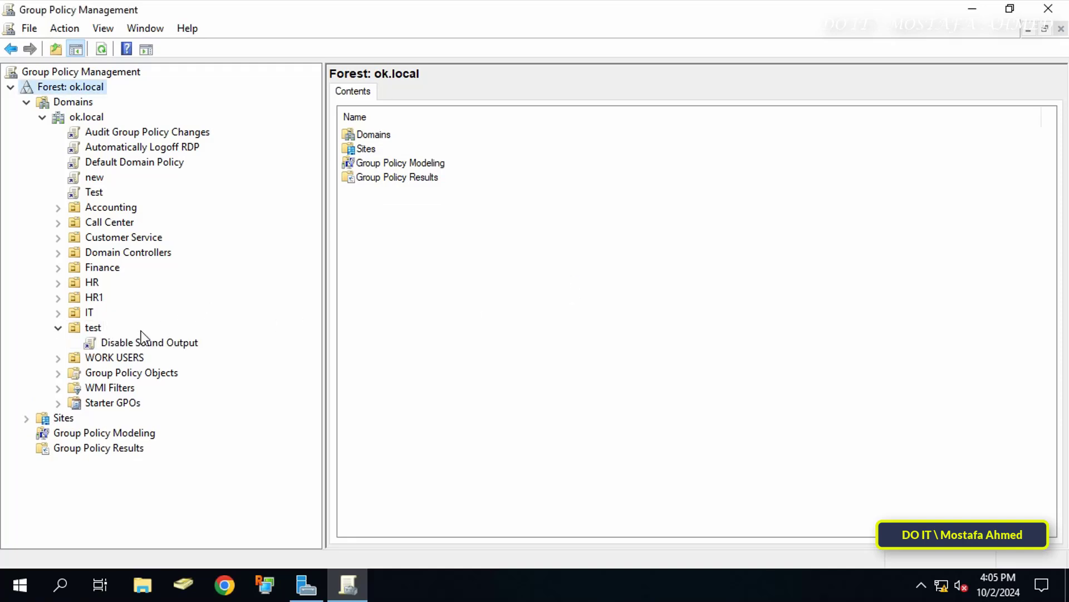
Open the Disable Sound Output GPO for editing.
{"action": "left_click", "coordinate": [123, 345]}
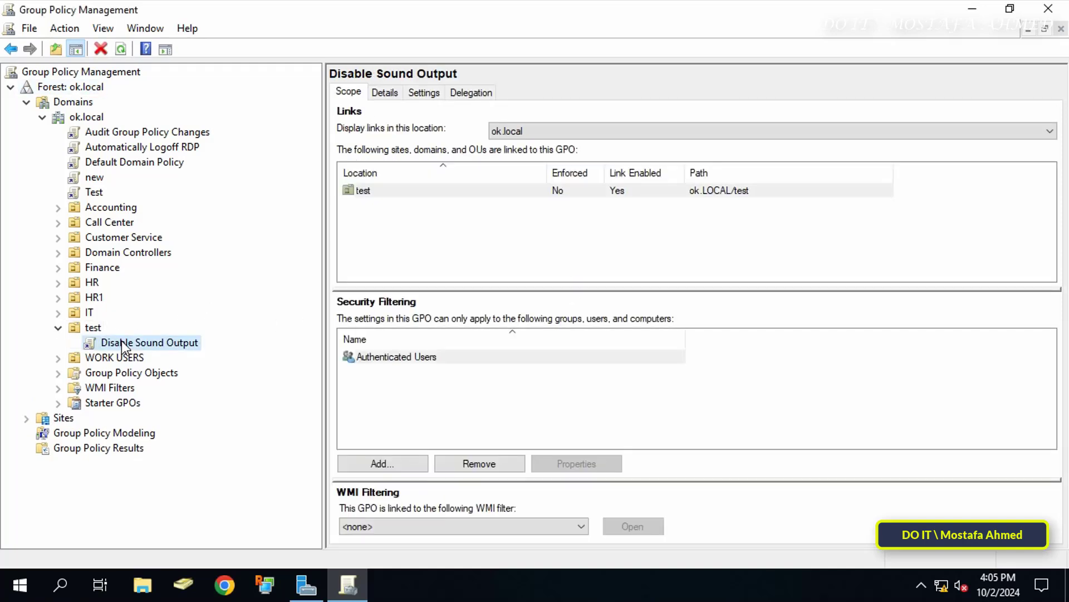
{"action": "right_click", "coordinate": [124, 345]}
{"action": "left_click", "coordinate": [179, 353]}
Maximize the editor and expand Computer Configuration > Policies > Administrative Templates > System.
{"action": "left_click", "coordinate": [672, 81]}
{"action": "left_click_drag", "start_coordinate": [163, 226], "coordinate": [222, 222]}
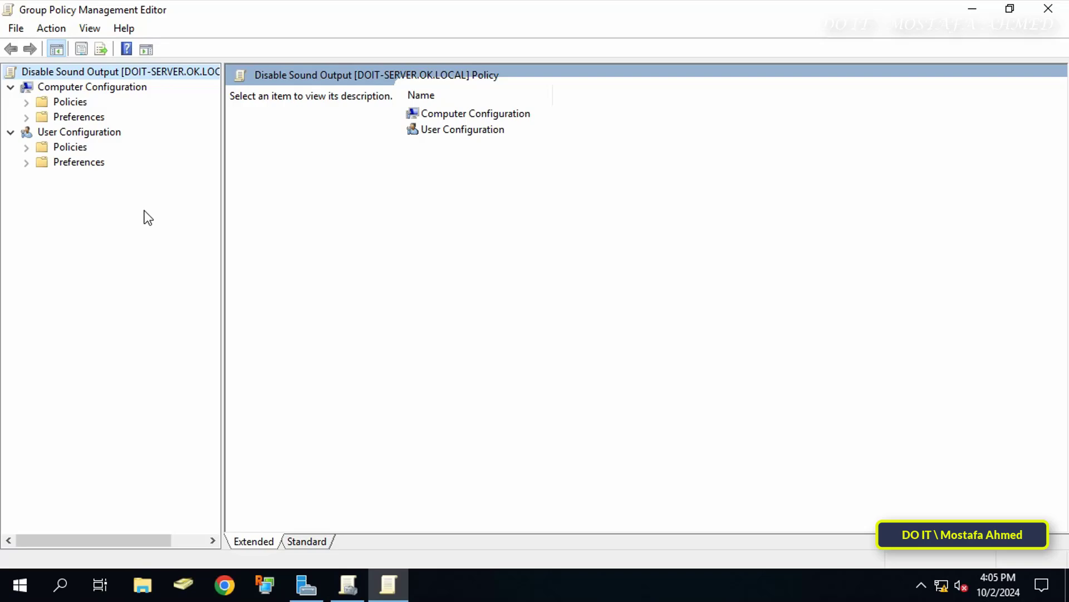
{"action": "left_click", "coordinate": [90, 88]}
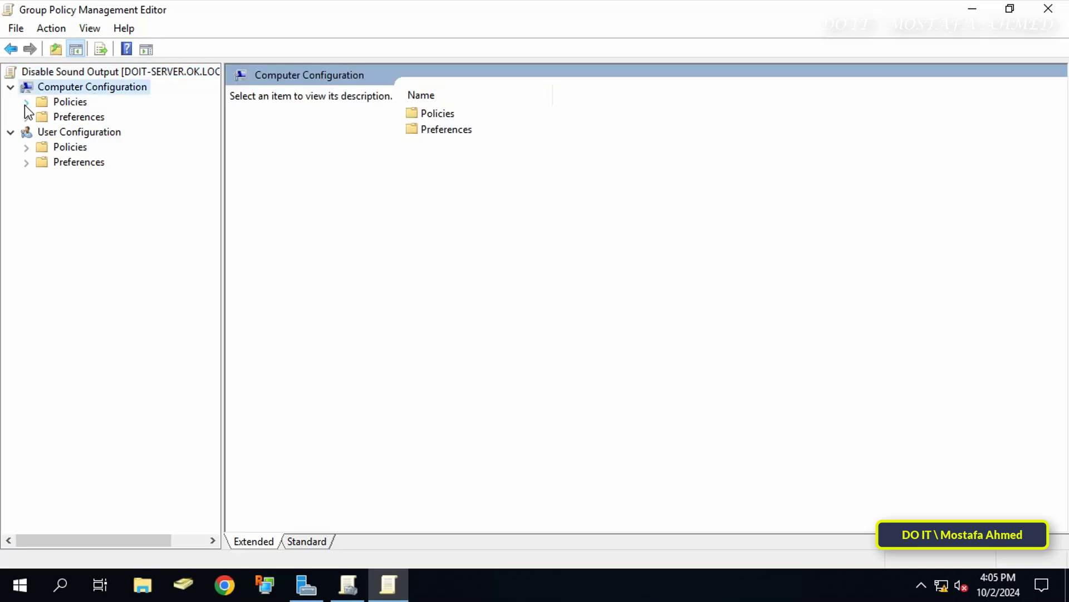
{"action": "left_click", "coordinate": [26, 103]}
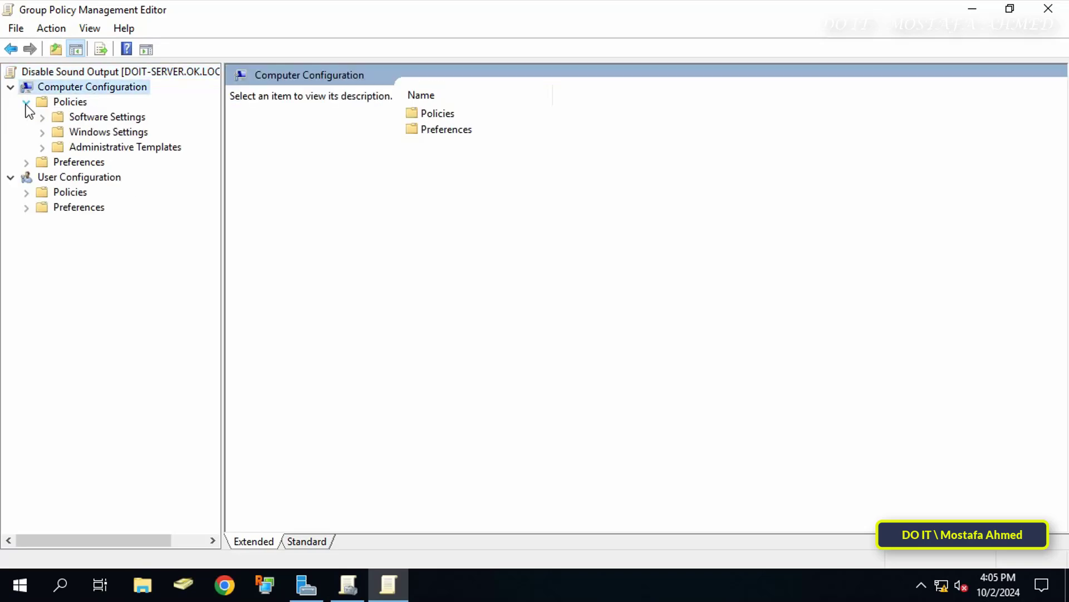
{"action": "left_click", "coordinate": [43, 147]}
{"action": "left_click", "coordinate": [83, 236]}
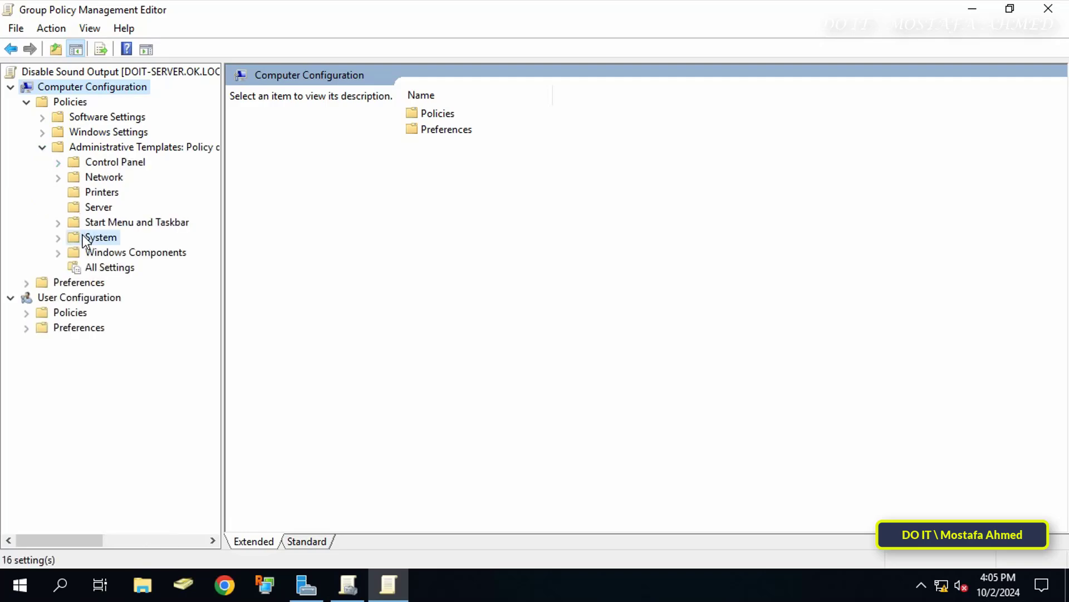
{"action": "left_click", "coordinate": [58, 237]}
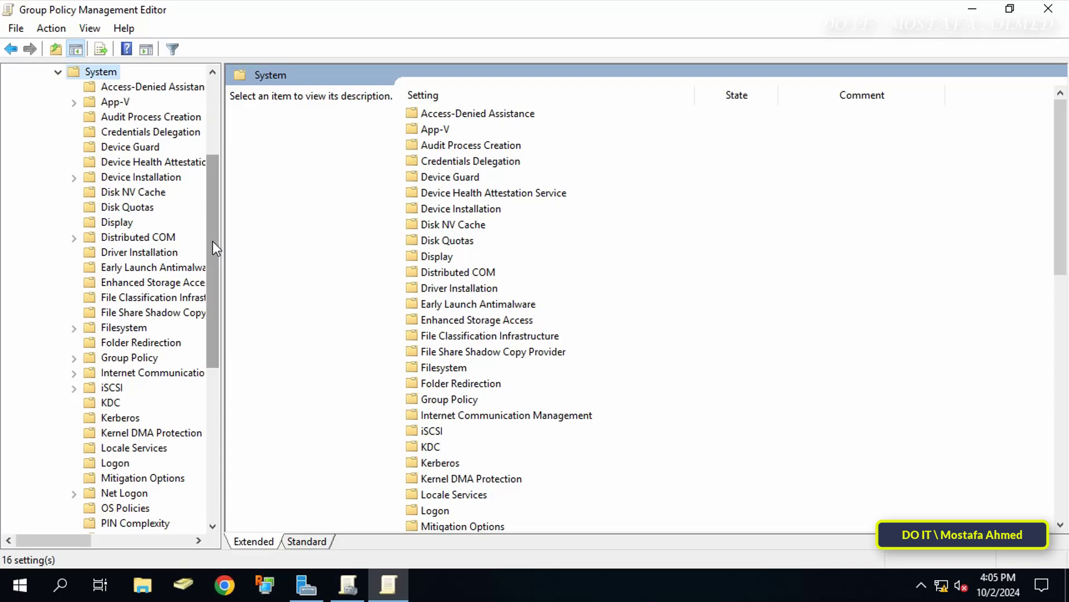
{"action": "left_click_drag", "start_coordinate": [221, 240], "coordinate": [285, 232]}
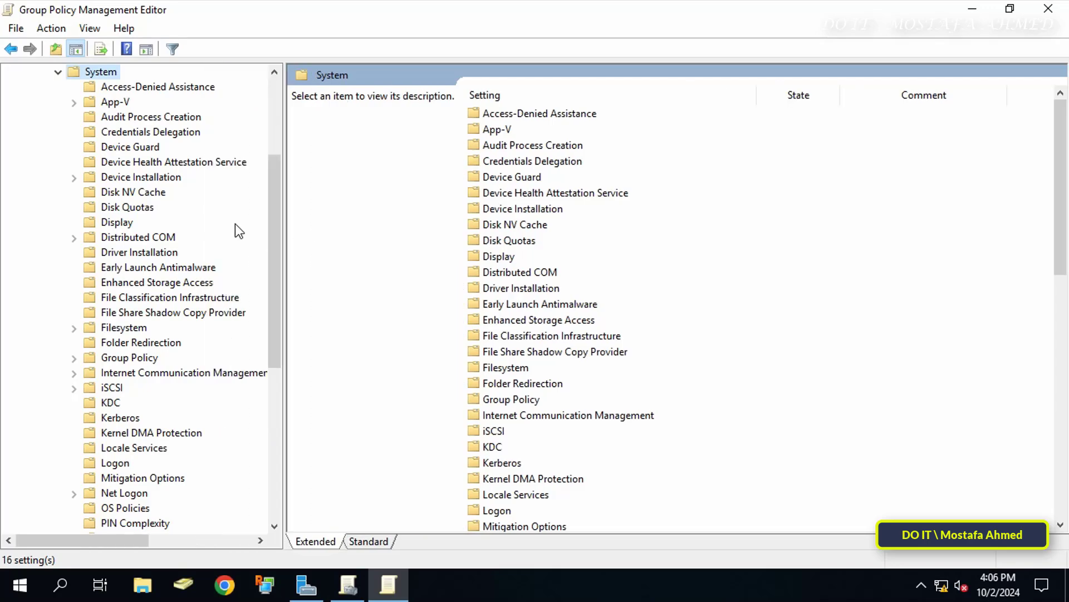
Show Device Installation Restrictions and select the policy preventing devices matching listed device IDs.
{"action": "left_click", "coordinate": [160, 176]}
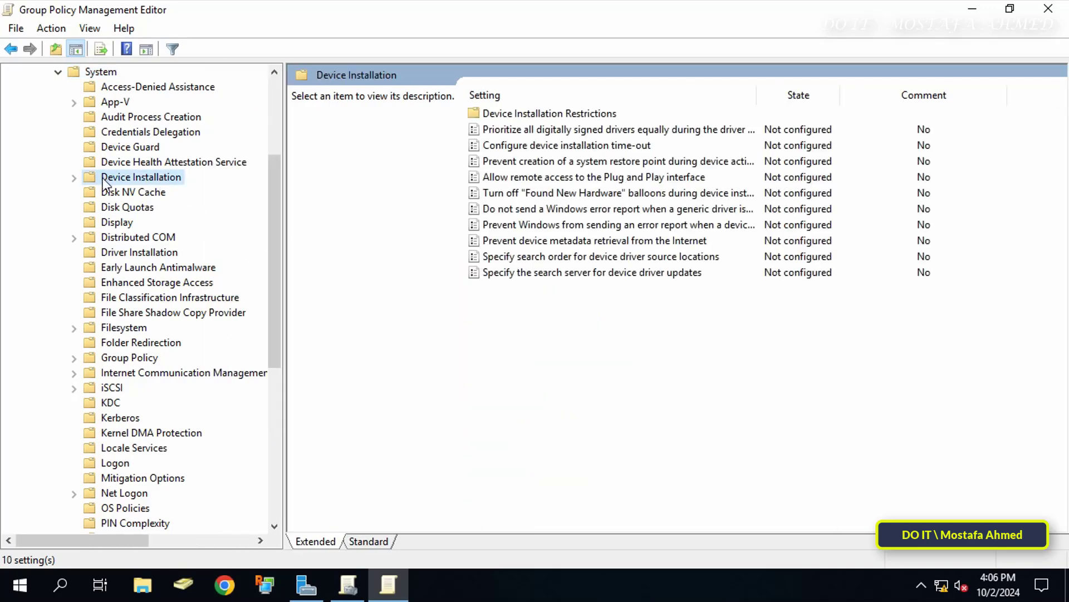
{"action": "left_click", "coordinate": [73, 177]}
{"action": "left_click", "coordinate": [126, 194]}
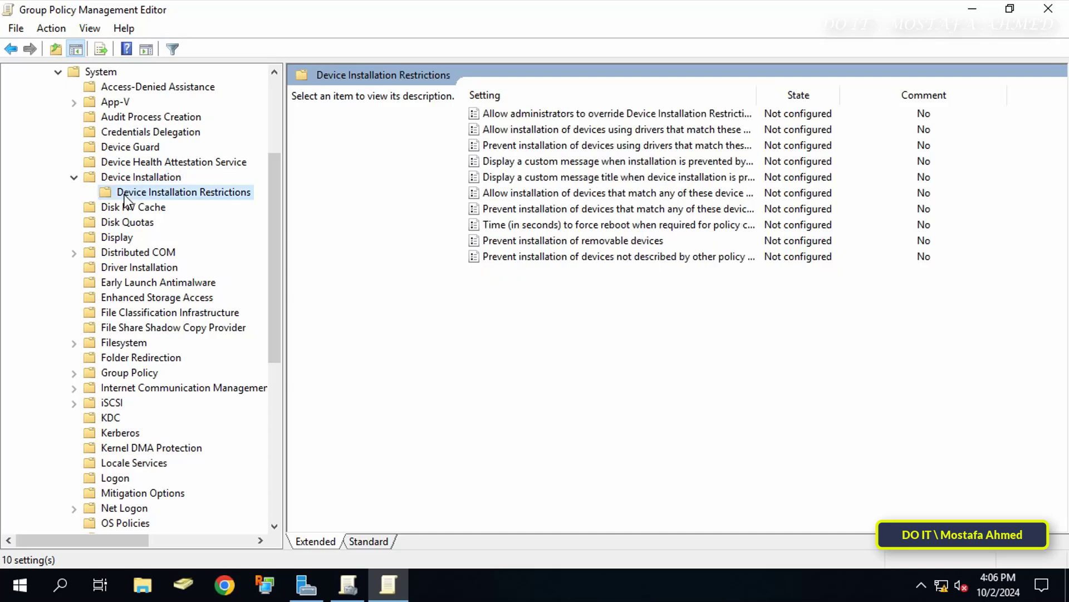
{"action": "left_click_drag", "start_coordinate": [757, 95], "coordinate": [942, 120]}
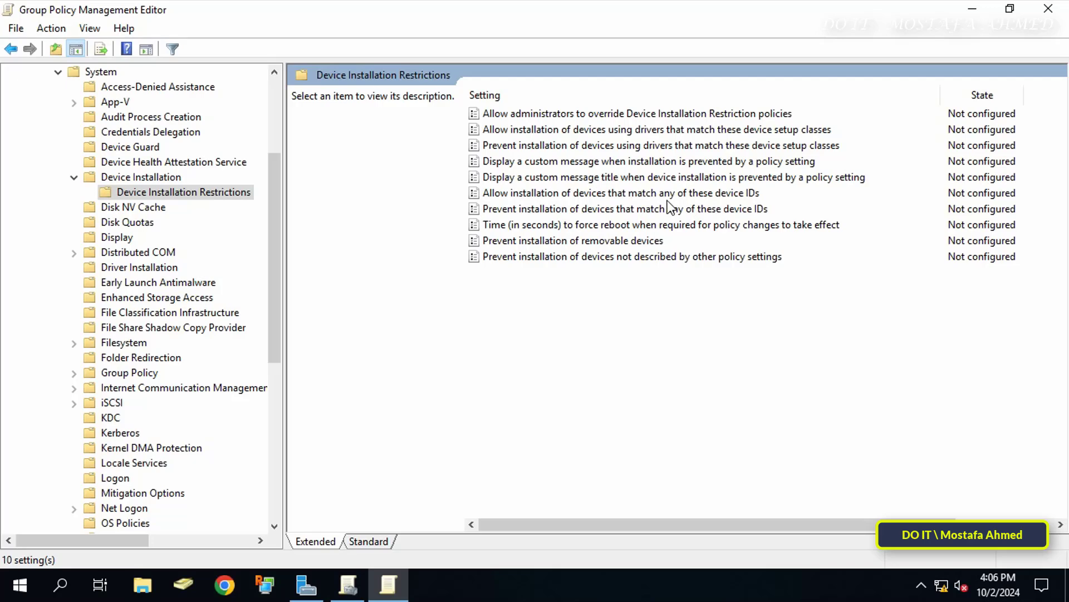
{"action": "left_click", "coordinate": [652, 209]}
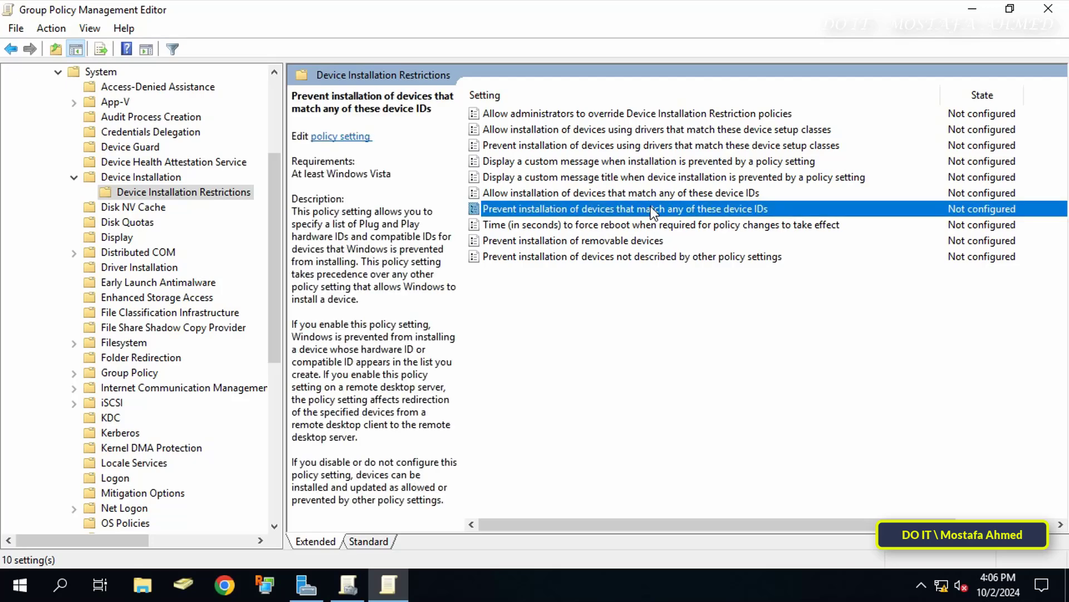
Set the device ID prevention policy to Enabled and open its Show Contents device ID list.
{"action": "double_click", "coordinate": [654, 207]}
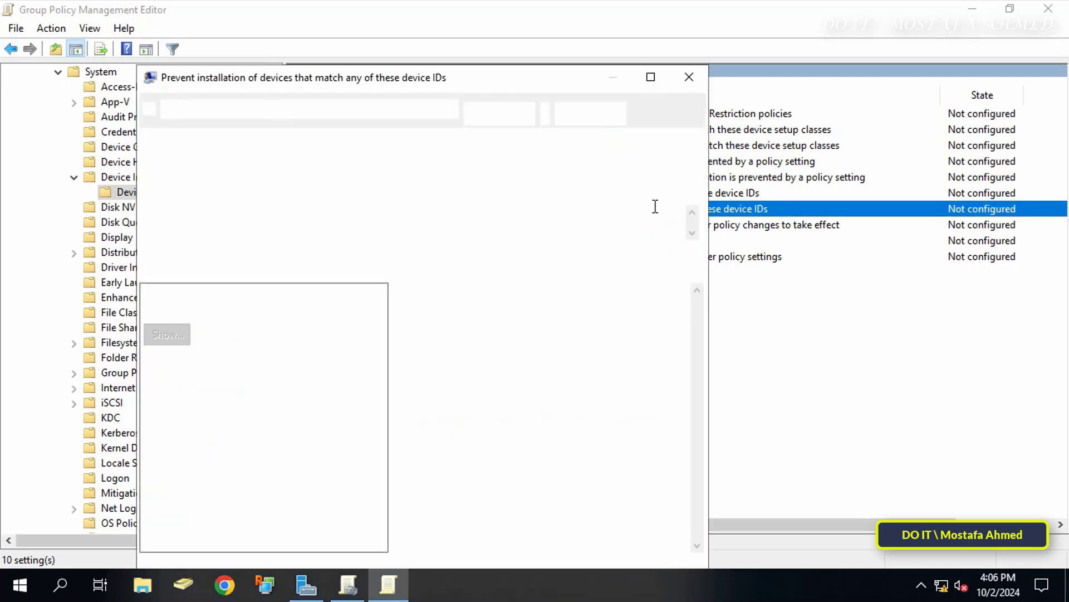
{"action": "left_click_drag", "start_coordinate": [491, 81], "coordinate": [602, 34]}
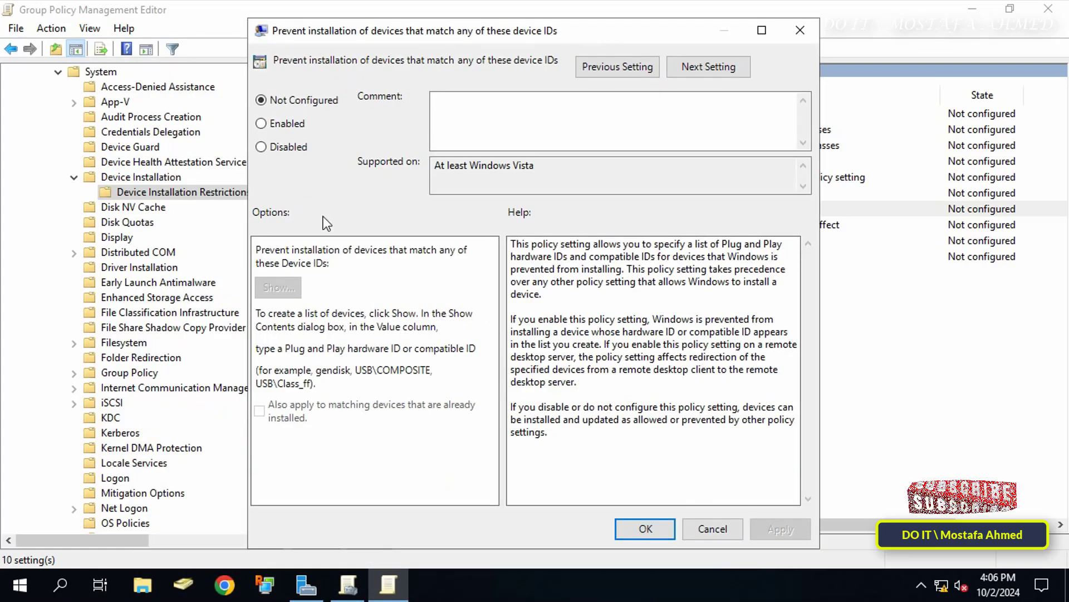
{"action": "left_click", "coordinate": [298, 127]}
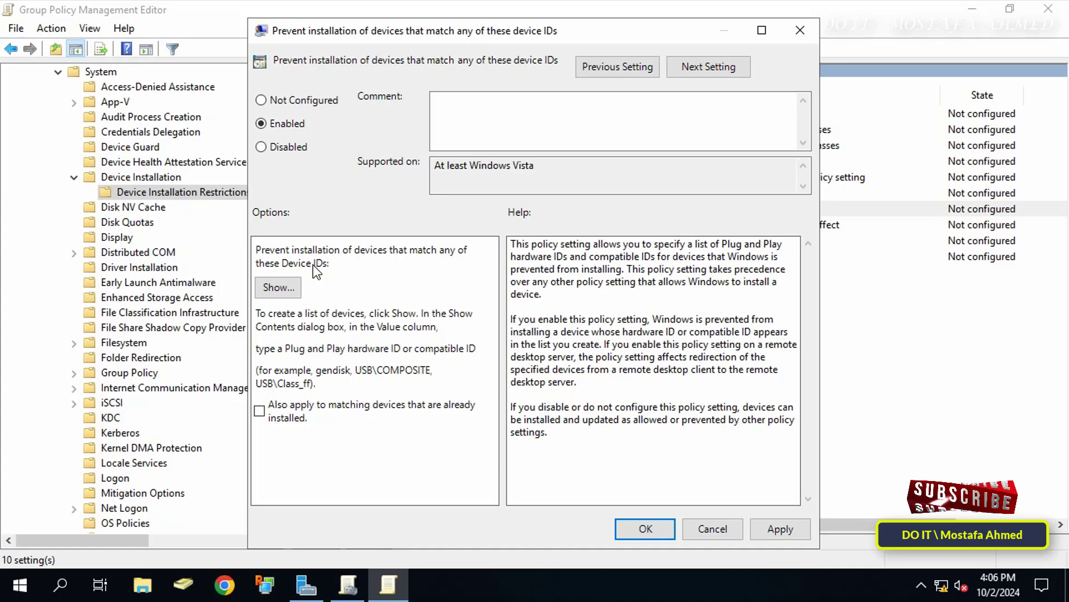
{"action": "left_click", "coordinate": [289, 289]}
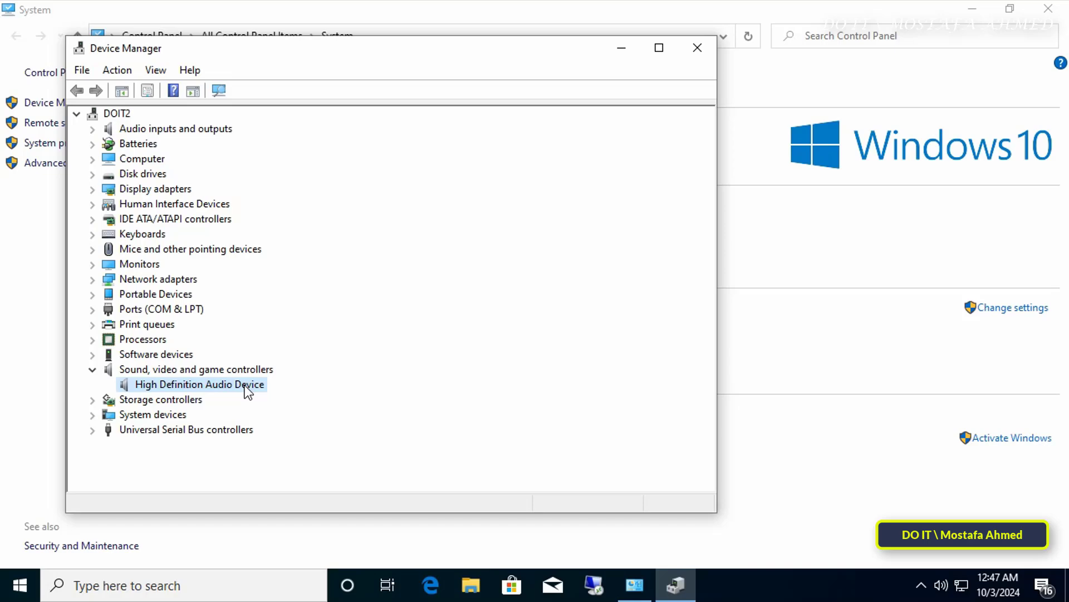
Copy the first Hardware Ids value from the High Definition Audio Device's Properties Details tab.
{"action": "right_click", "coordinate": [244, 386]}
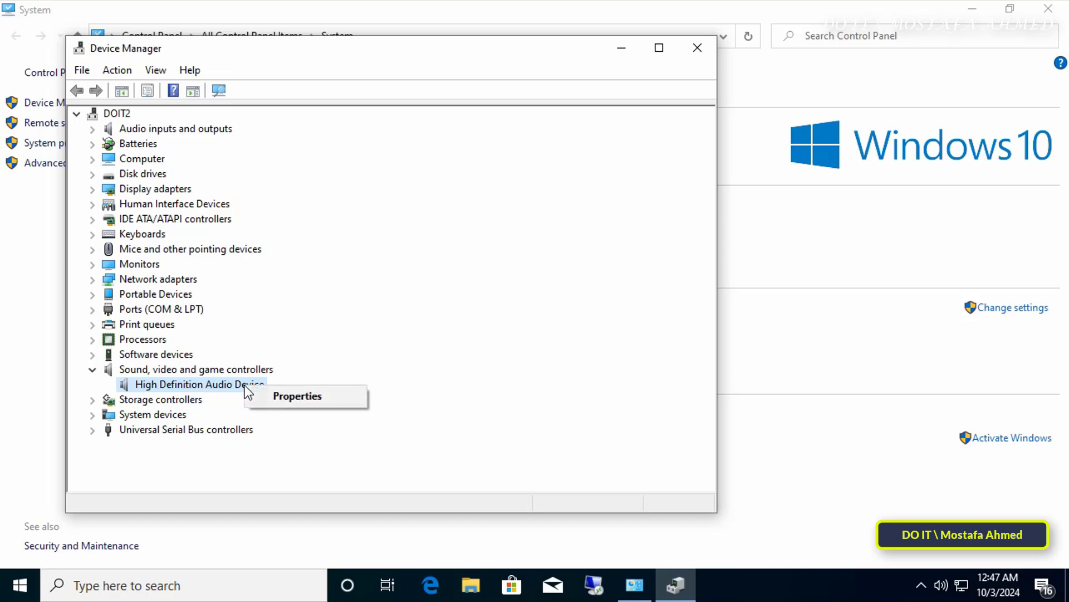
{"action": "left_click", "coordinate": [288, 392]}
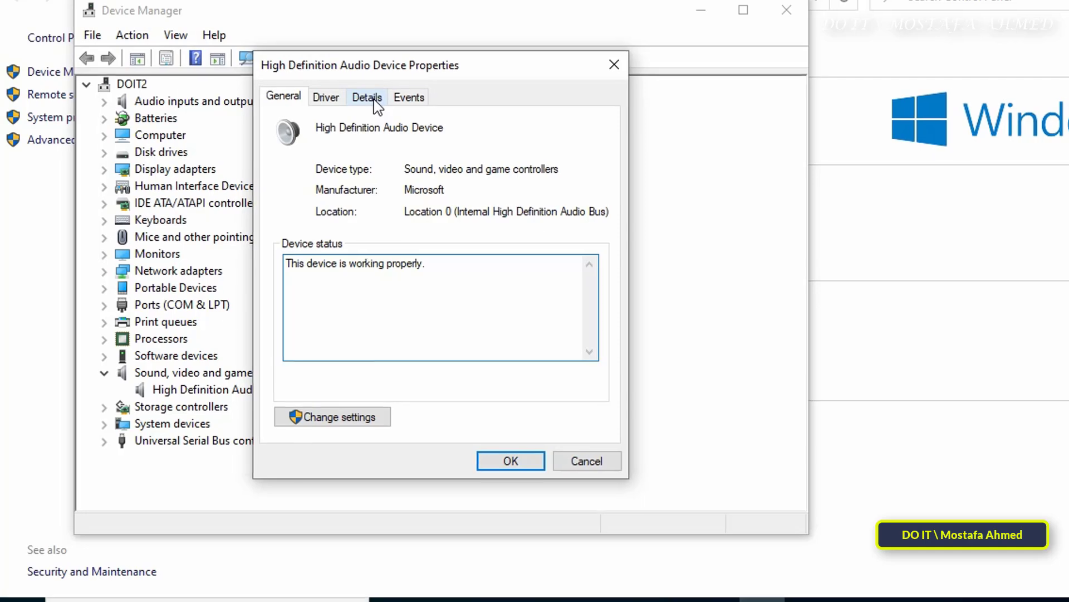
{"action": "left_click", "coordinate": [384, 95]}
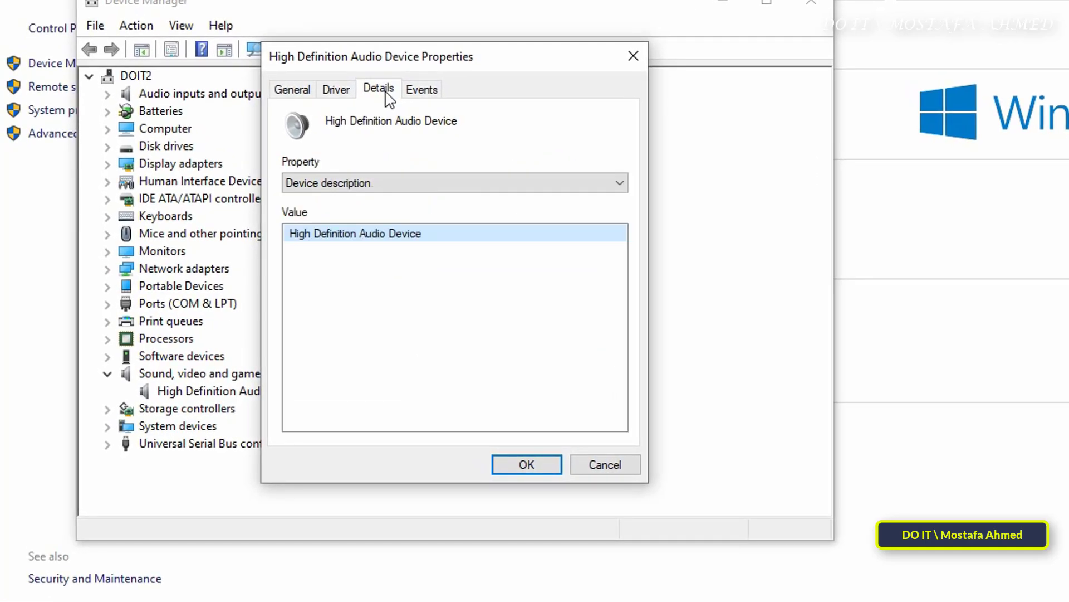
{"action": "left_click", "coordinate": [619, 183]}
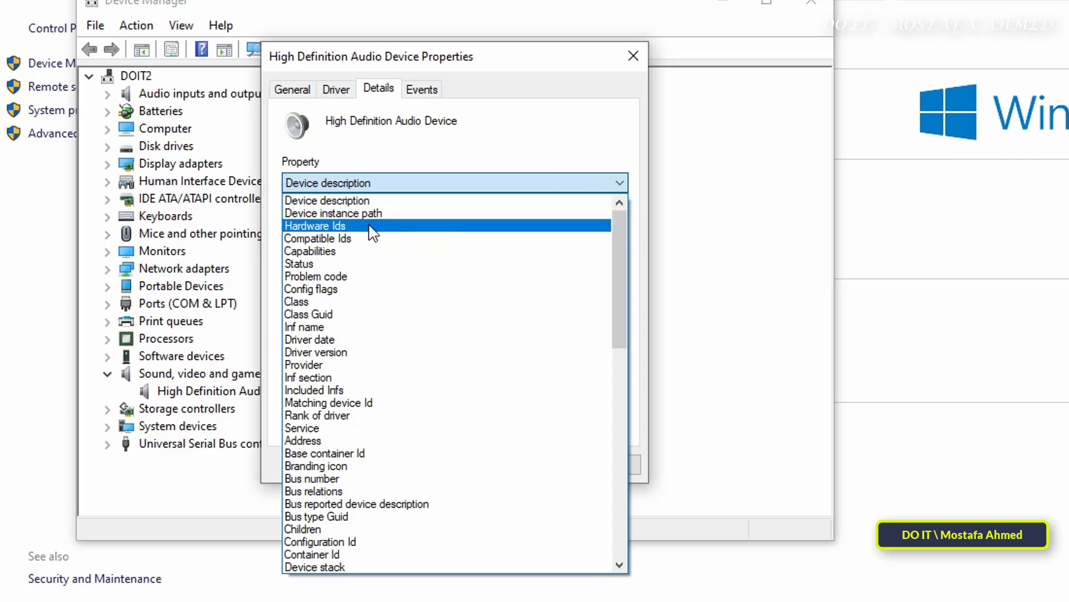
{"action": "left_click", "coordinate": [336, 226]}
{"action": "right_click", "coordinate": [521, 234]}
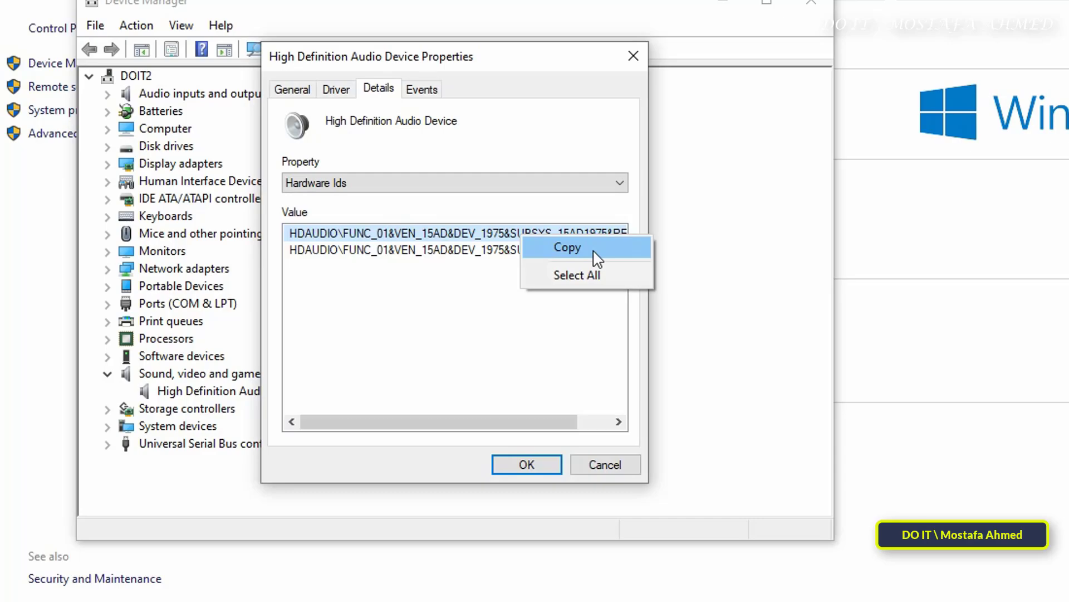
{"action": "left_click", "coordinate": [593, 251]}
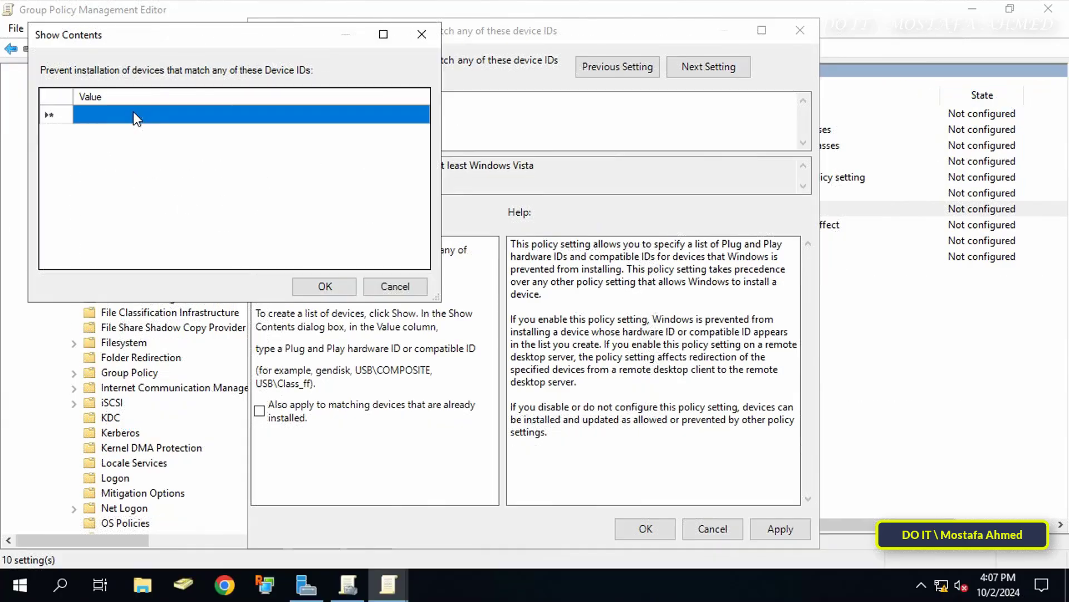
Paste the audio hardware ID into the blocked list, then apply and save the Enabled policy.
{"action": "left_click", "coordinate": [133, 112]}
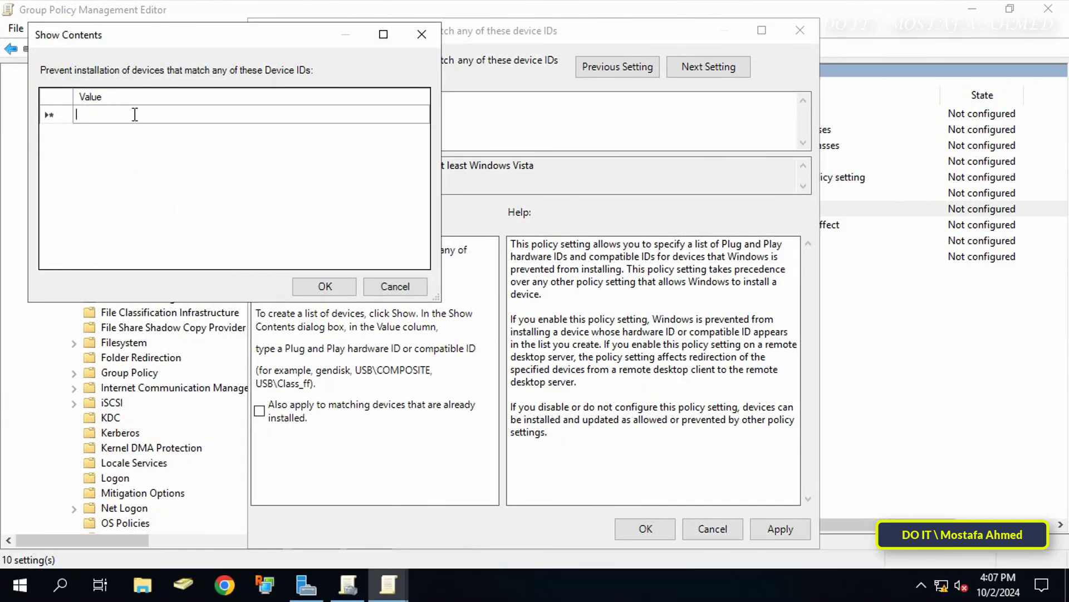
{"action": "right_click", "coordinate": [134, 114]}
{"action": "left_click", "coordinate": [176, 188]}
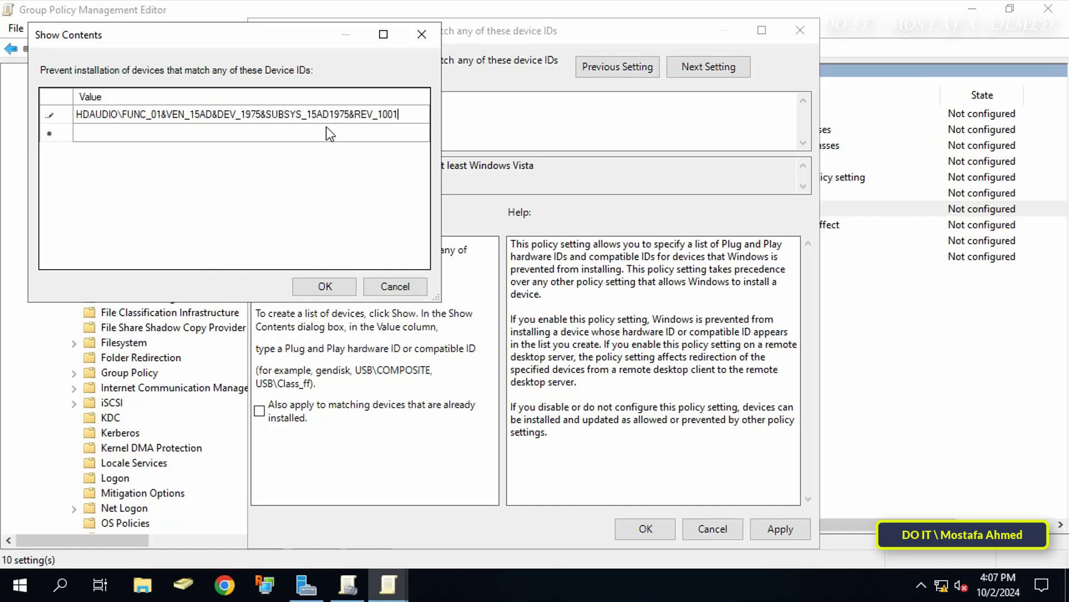
{"action": "left_click", "coordinate": [326, 286]}
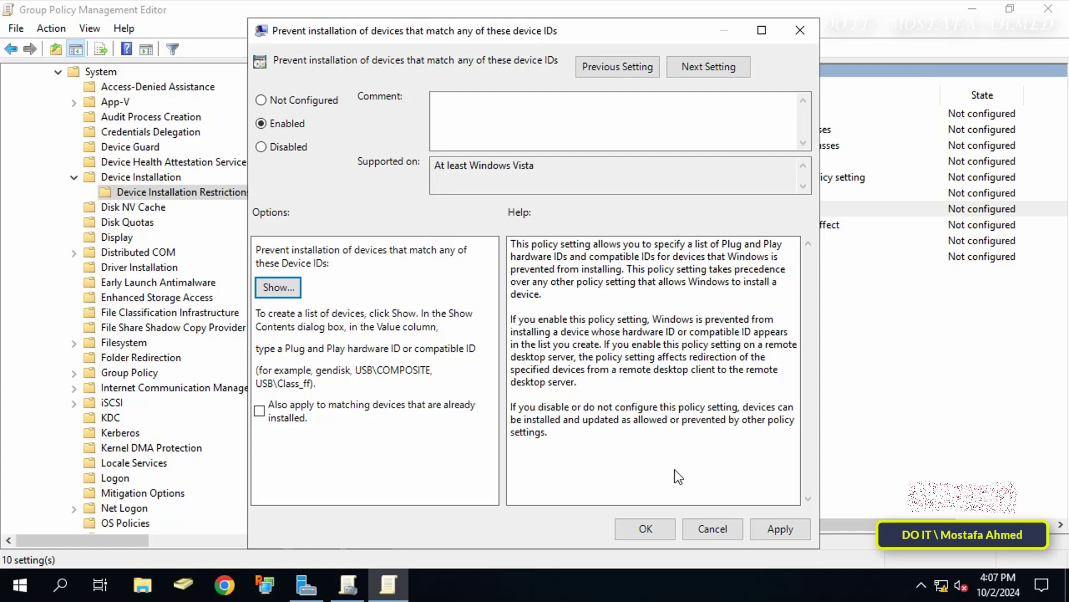
{"action": "left_click", "coordinate": [767, 530]}
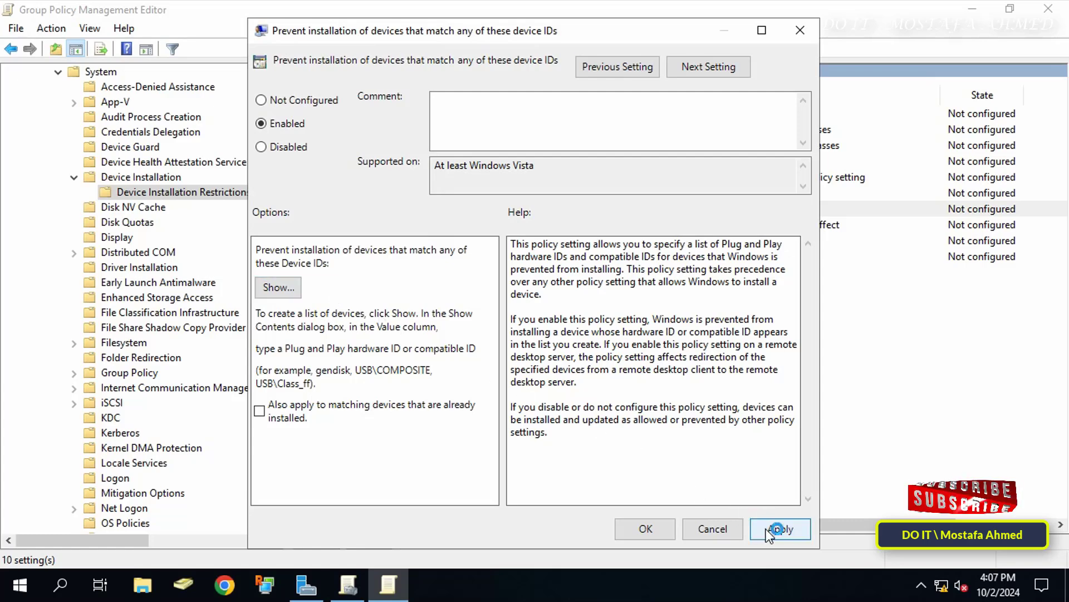
{"action": "left_click", "coordinate": [642, 530]}
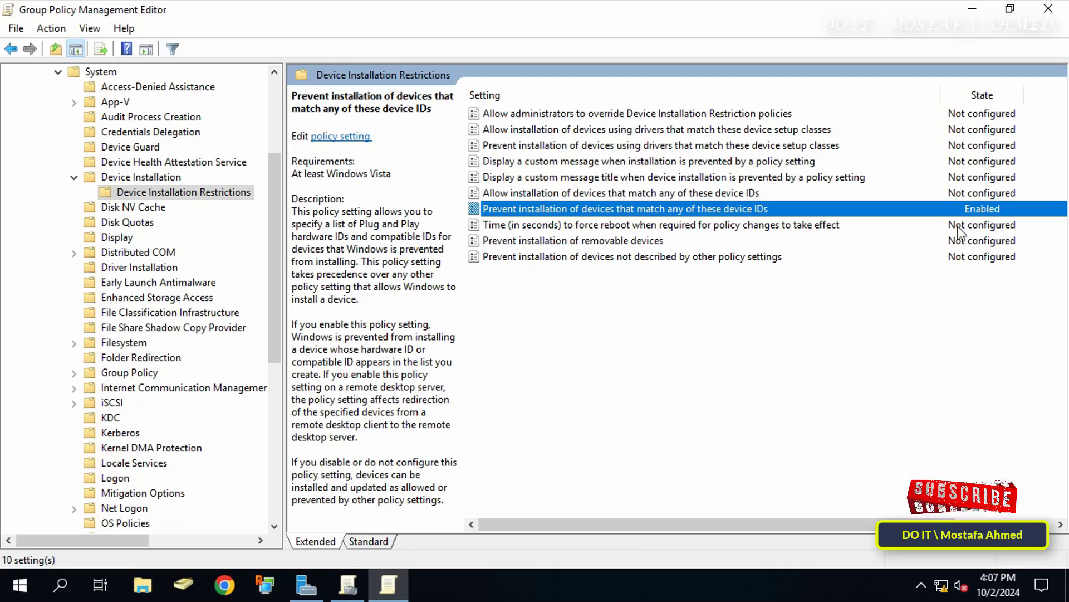
Close both Group Policy windows, minimize Server Manager, and close the client's Device Manager.
{"action": "left_click", "coordinate": [1048, 8]}
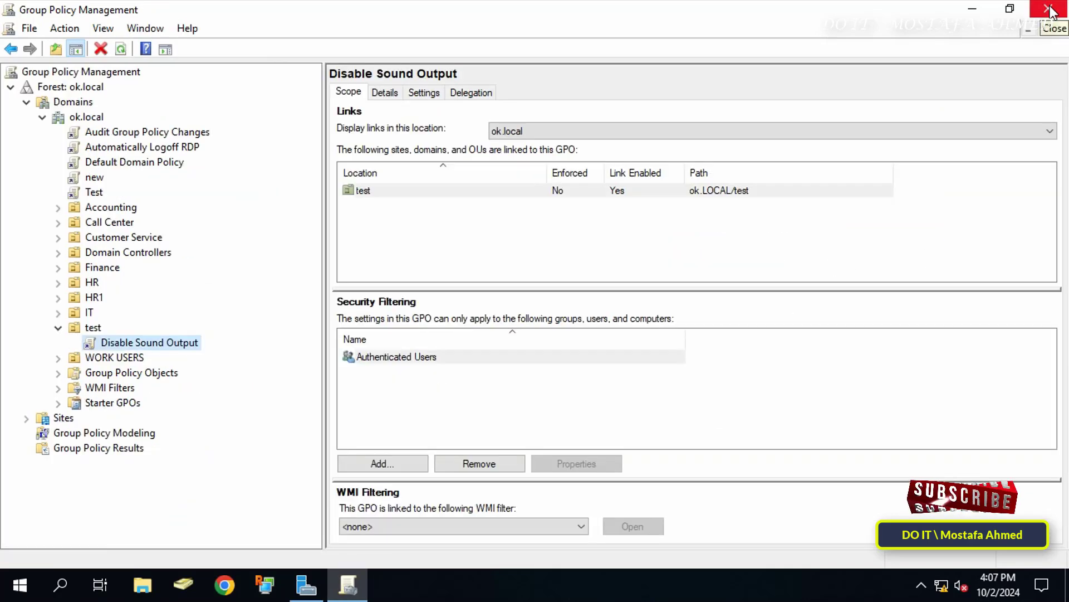
{"action": "left_click", "coordinate": [1049, 8]}
{"action": "left_click", "coordinate": [972, 9]}
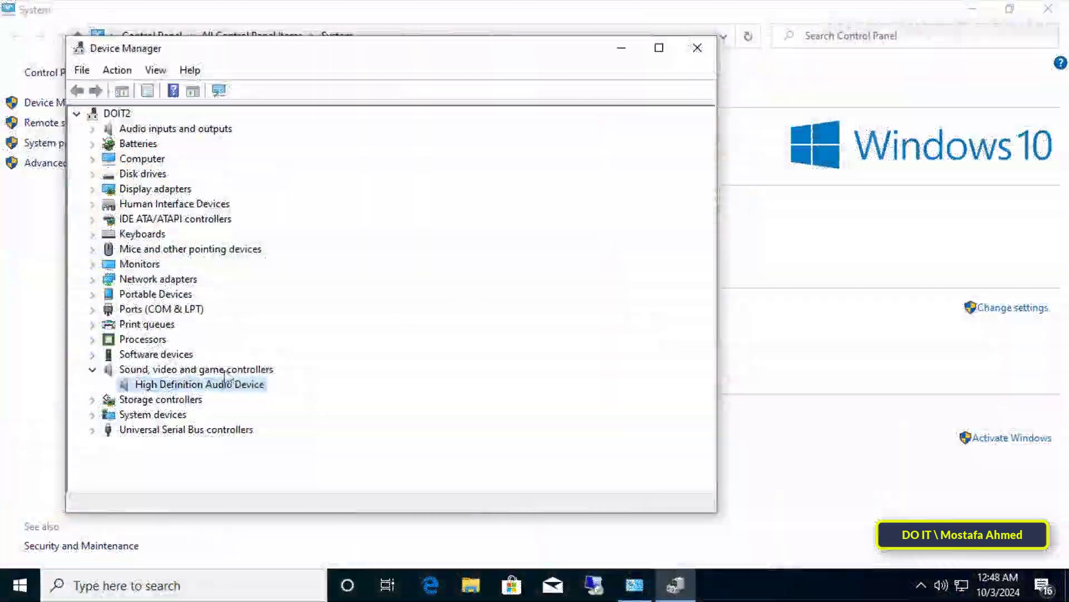
{"action": "left_click", "coordinate": [697, 48]}
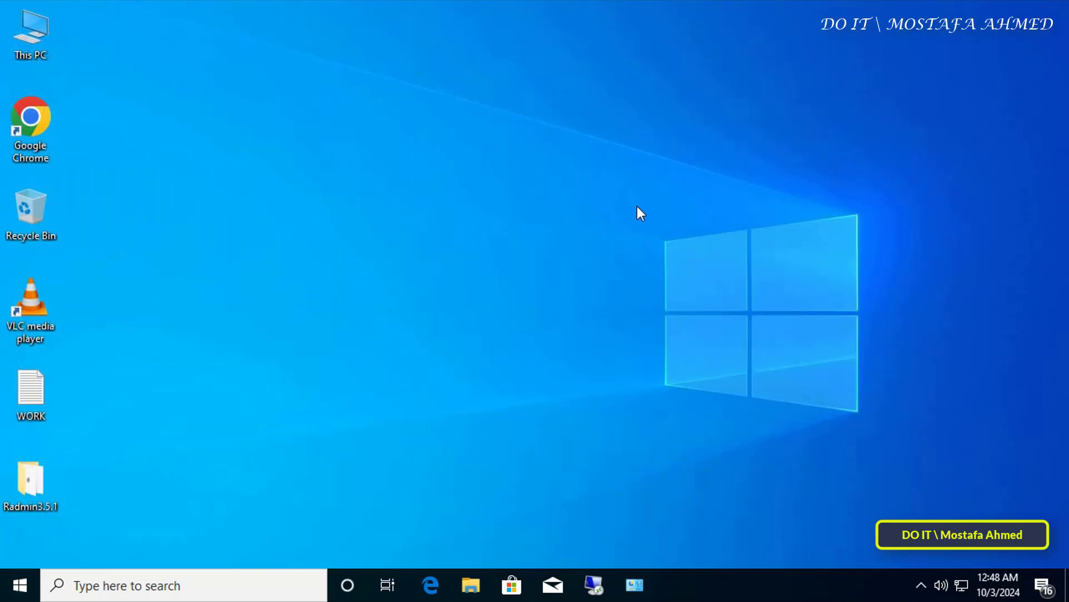
Restart the Windows 10 client from the Start menu's power options.
{"action": "left_click", "coordinate": [23, 587]}
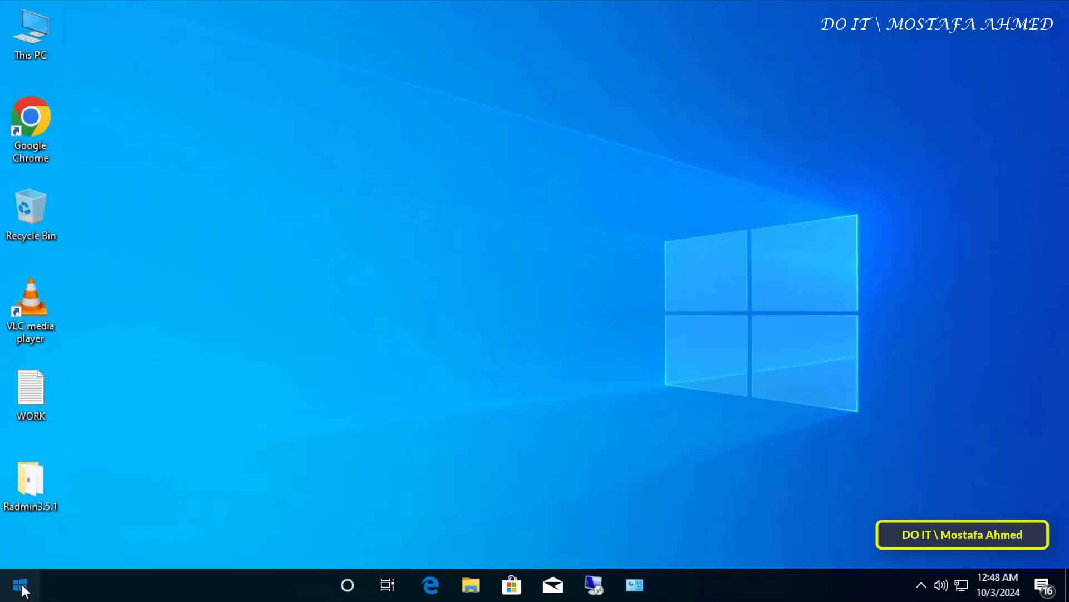
{"action": "left_click", "coordinate": [20, 548]}
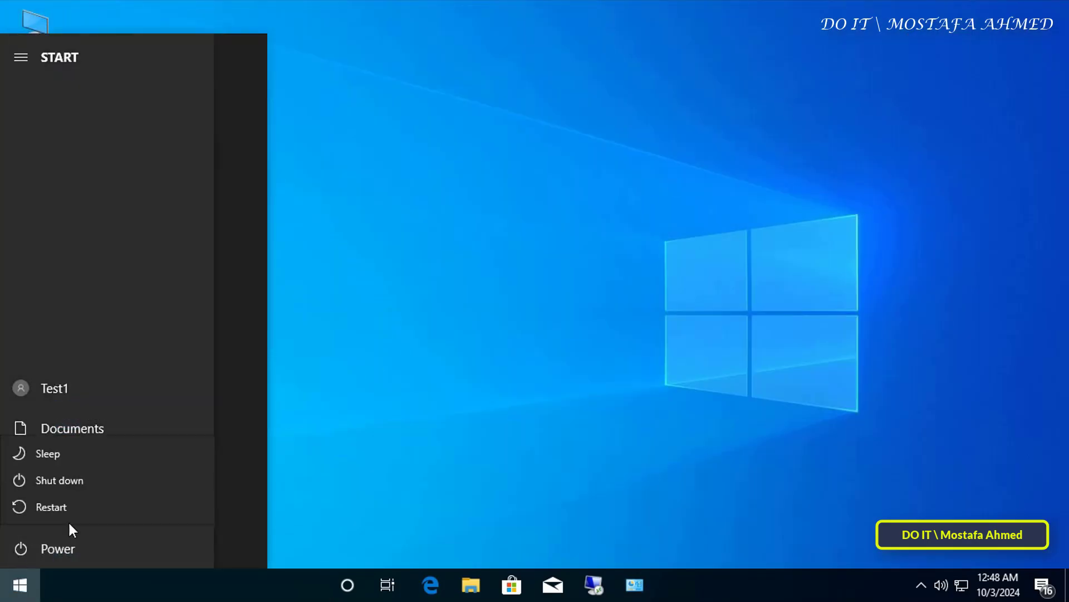
{"action": "left_click", "coordinate": [106, 506]}
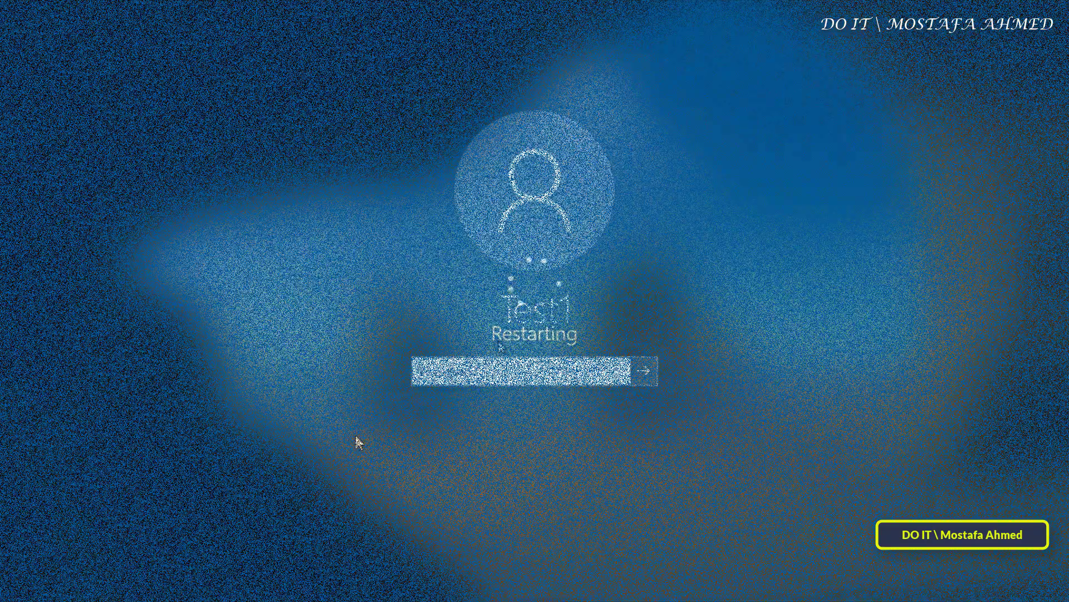
Sign in with the account password, dismiss the antivirus notice, and check the sound output status.
{"action": "type", "text": "12345678"}
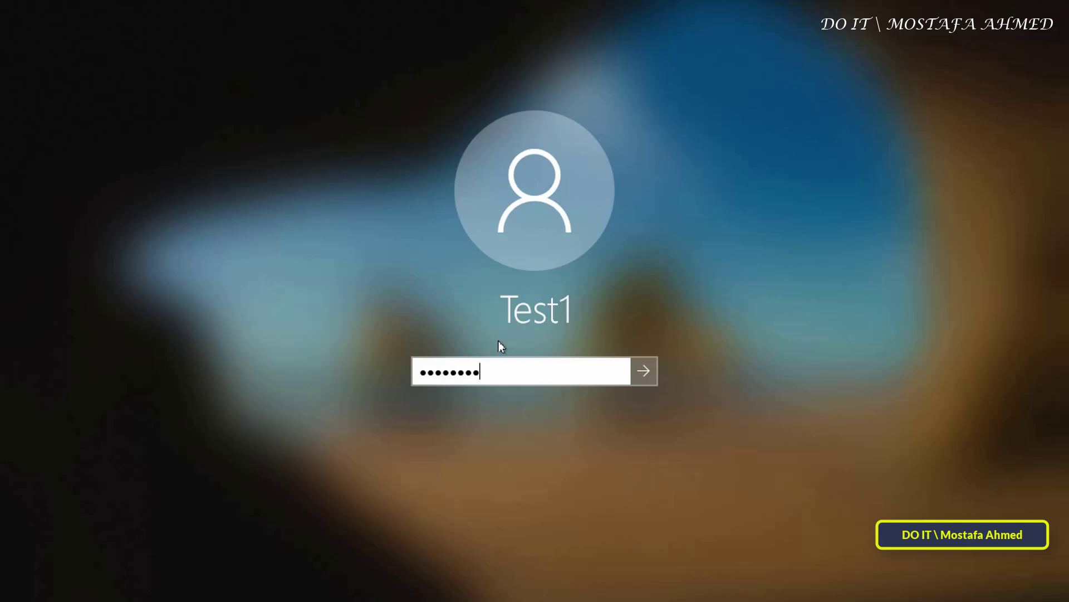
{"action": "key", "text": "Return"}
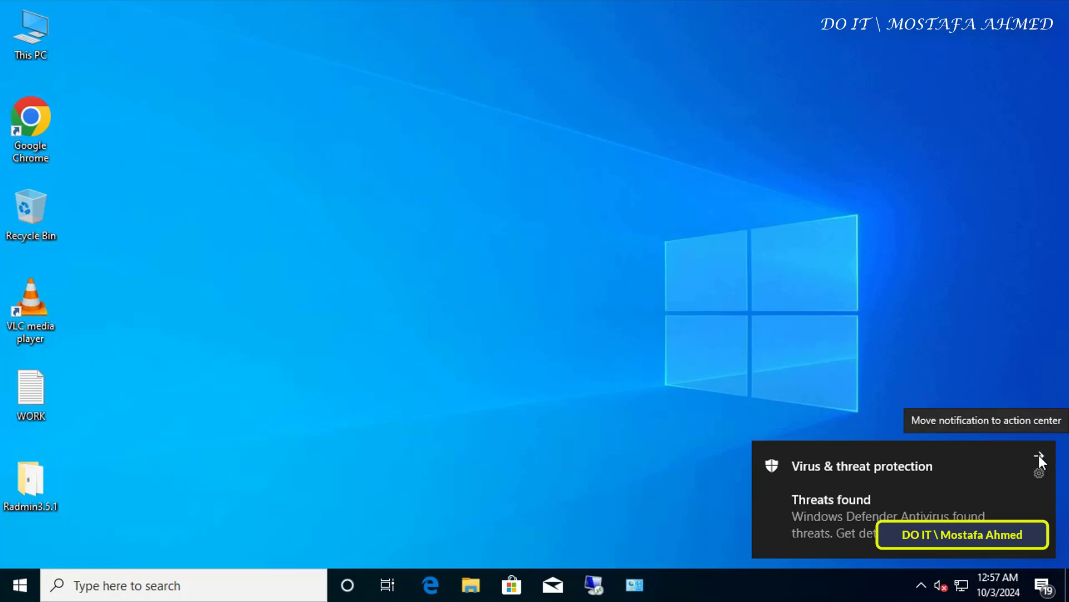
{"action": "left_click", "coordinate": [1038, 455]}
{"action": "left_click", "coordinate": [941, 593]}
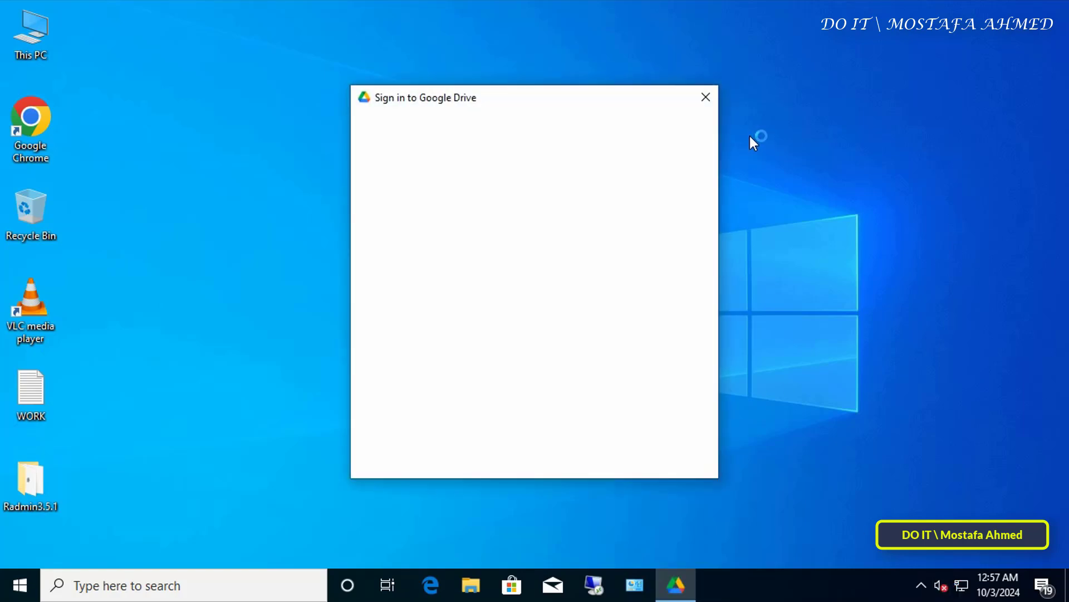
Close the Google Drive window and open This PC's Properties.
{"action": "left_click", "coordinate": [707, 97]}
{"action": "right_click", "coordinate": [29, 33]}
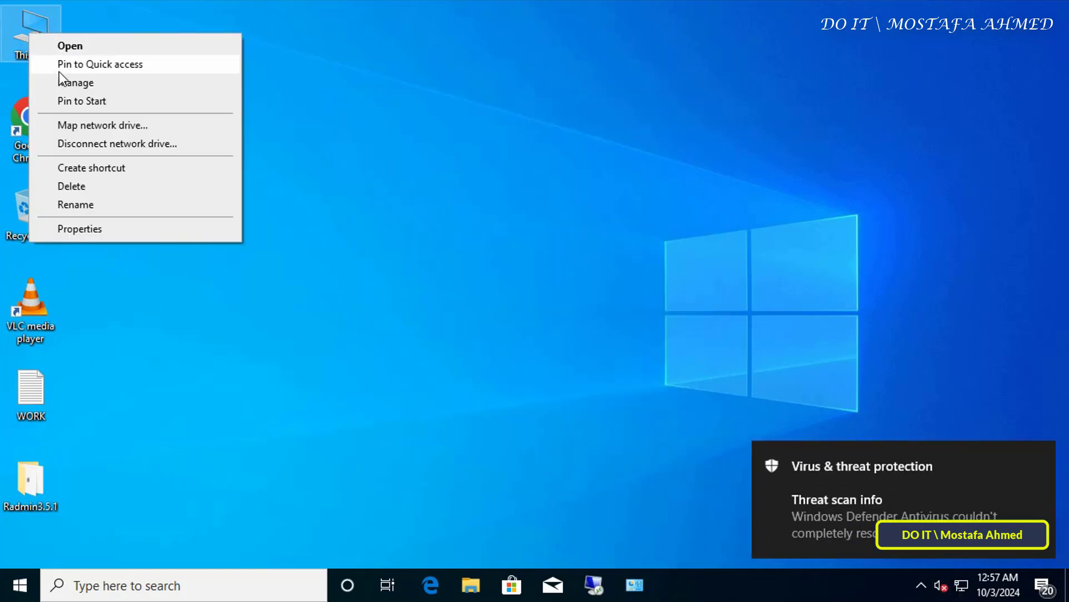
{"action": "left_click", "coordinate": [100, 234]}
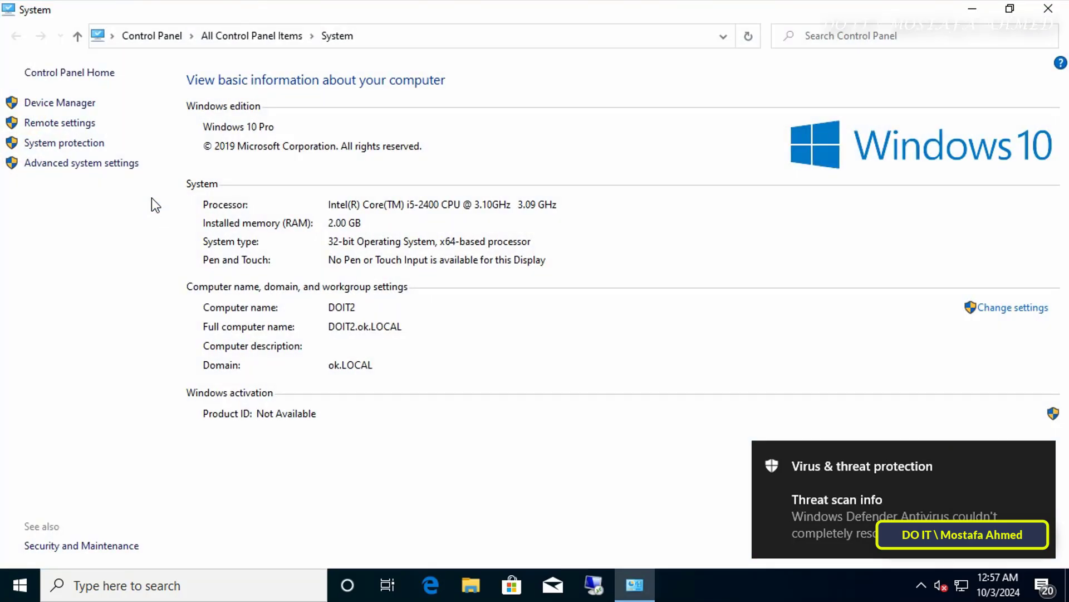
Open Device Manager, accept the standard-user warning, and select High Definition Audio Device.
{"action": "left_click", "coordinate": [78, 103]}
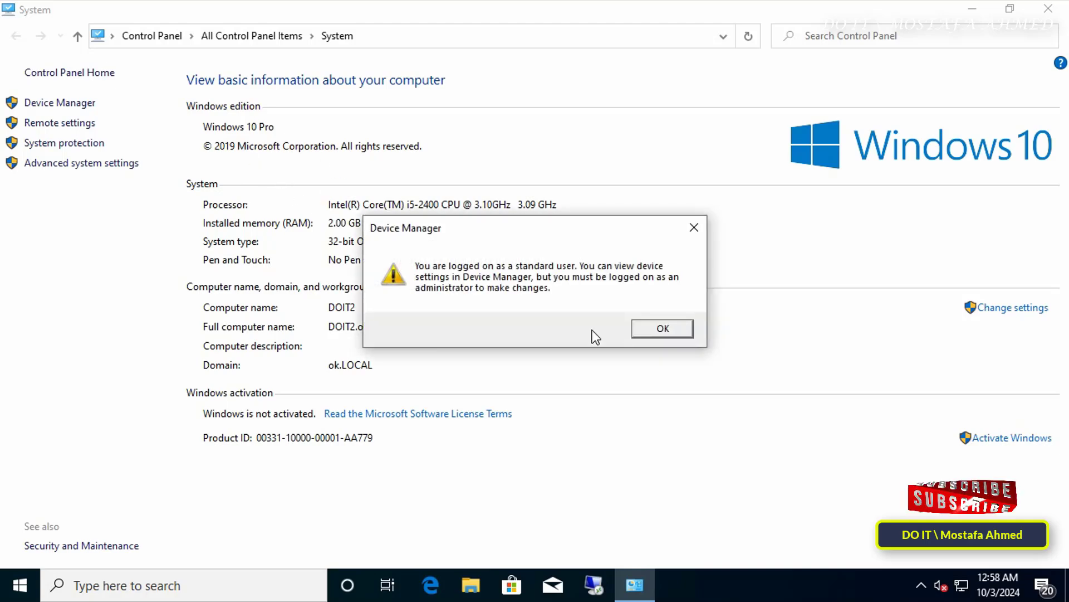
{"action": "left_click", "coordinate": [662, 331]}
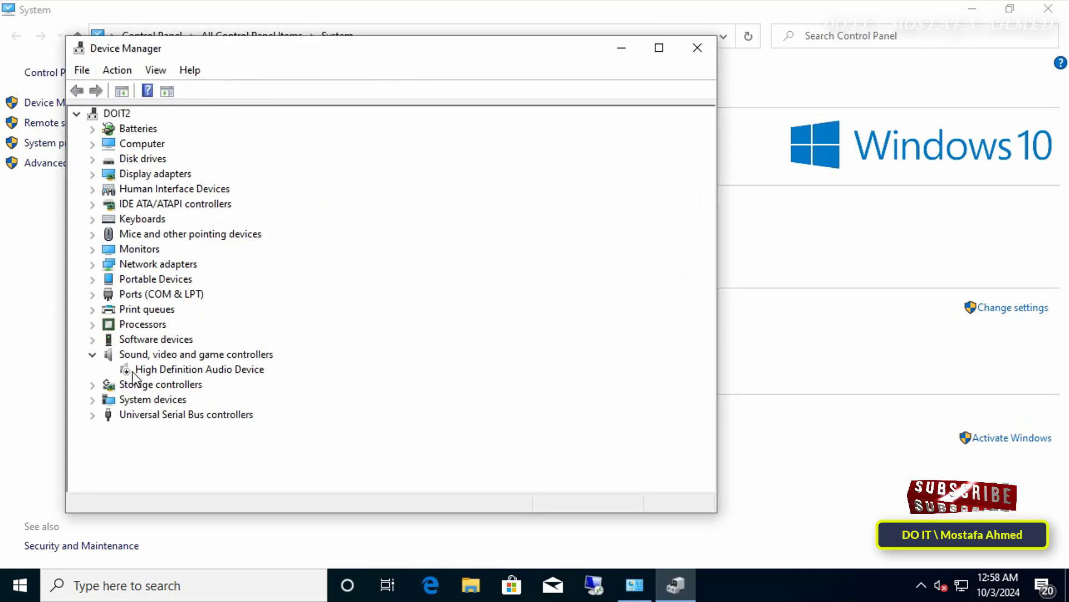
{"action": "left_click", "coordinate": [151, 370]}
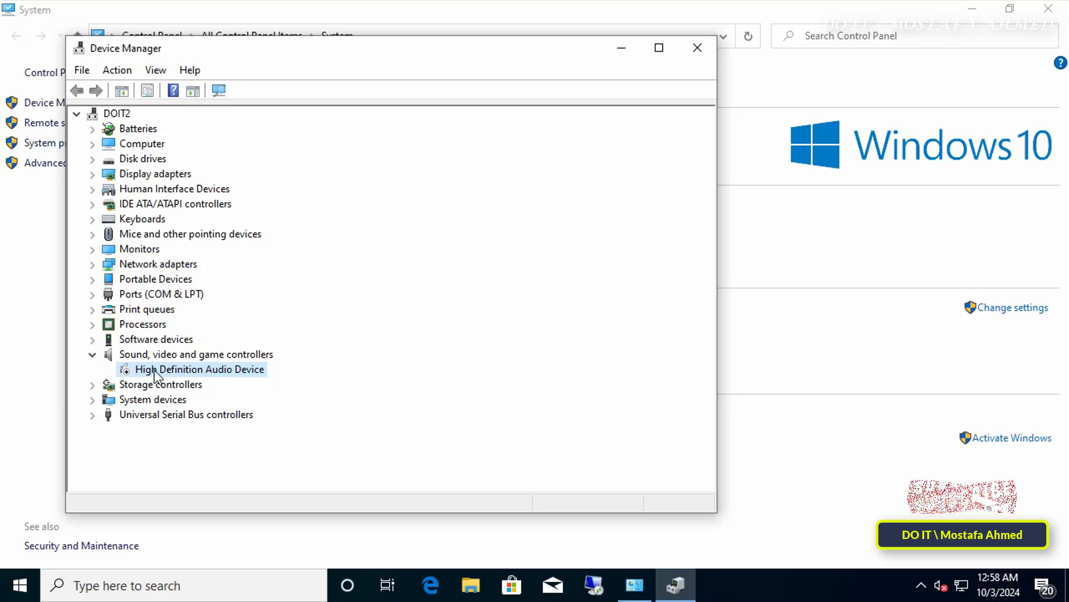